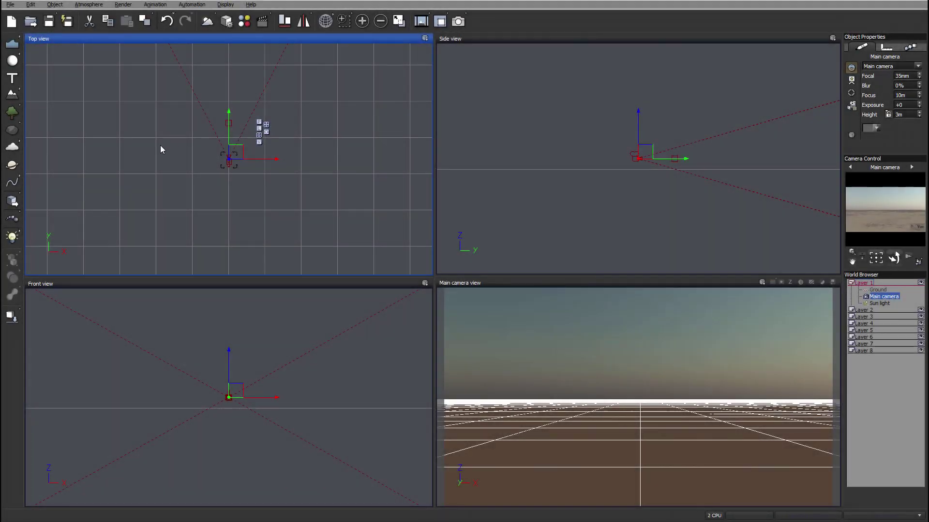
# Nudge the main camera in the Top view and tilt it to frame more sky.
pyautogui.moveTo(225, 152)
pyautogui.mouseDown()
pyautogui.moveTo(251, 151)
pyautogui.moveTo(223, 166)
pyautogui.mouseUp()
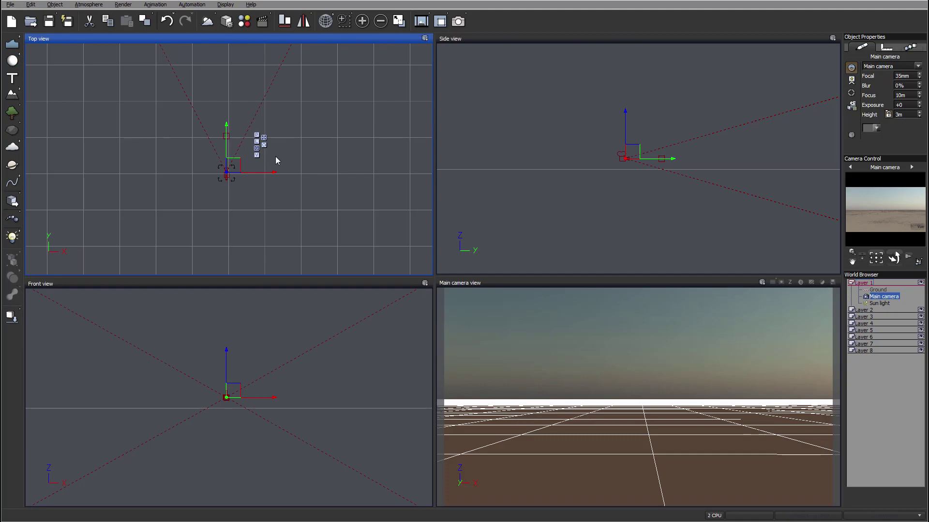
pyautogui.moveTo(234, 163)
pyautogui.mouseDown()
pyautogui.moveTo(244, 161)
pyautogui.moveTo(250, 117)
pyautogui.moveTo(213, 183)
pyautogui.moveTo(238, 170)
pyautogui.moveTo(231, 239)
pyautogui.moveTo(229, 167)
pyautogui.moveTo(235, 176)
pyautogui.mouseUp()
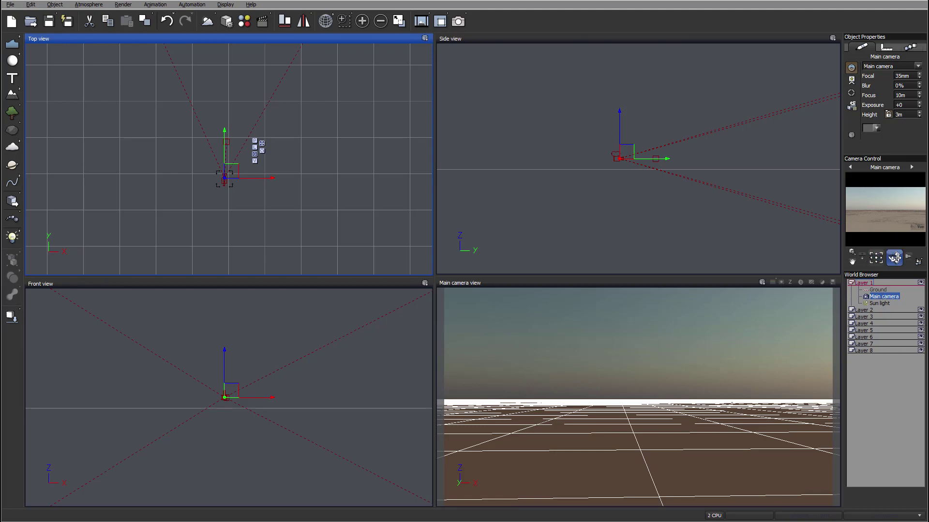
pyautogui.moveTo(893, 258)
pyautogui.mouseDown()
pyautogui.moveTo(896, 249)
pyautogui.moveTo(900, 256)
pyautogui.mouseUp()
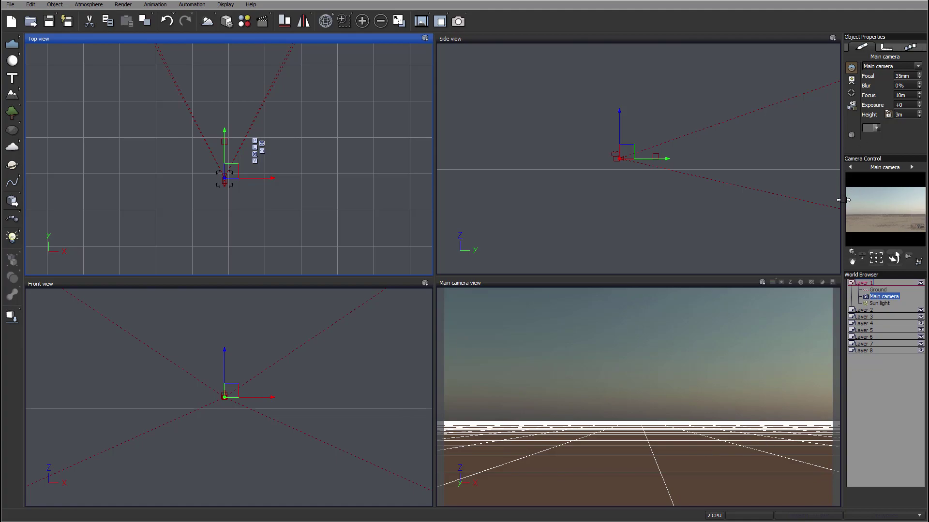
# Widen the properties and world browser panels and shift the split between left and right viewports.
pyautogui.moveTo(842, 199)
pyautogui.mouseDown()
pyautogui.moveTo(695, 203)
pyautogui.moveTo(846, 200)
pyautogui.moveTo(832, 199)
pyautogui.mouseUp()
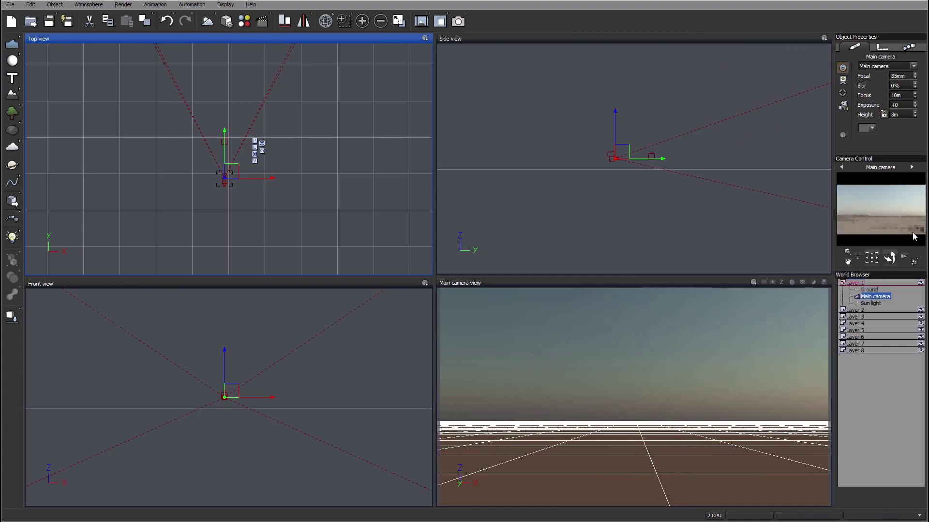
pyautogui.moveTo(433, 206)
pyautogui.mouseDown()
pyautogui.moveTo(489, 207)
pyautogui.moveTo(425, 207)
pyautogui.moveTo(435, 207)
pyautogui.mouseUp()
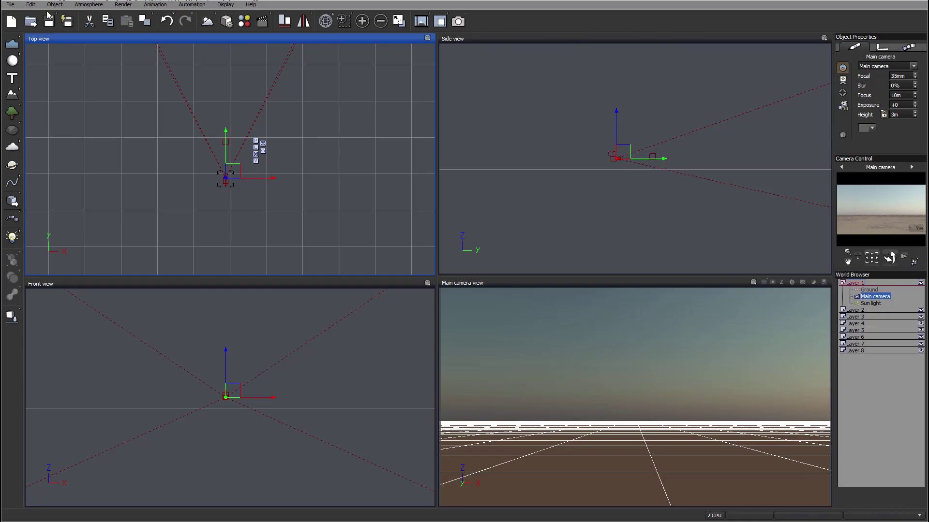
pyautogui.click(10, 4)
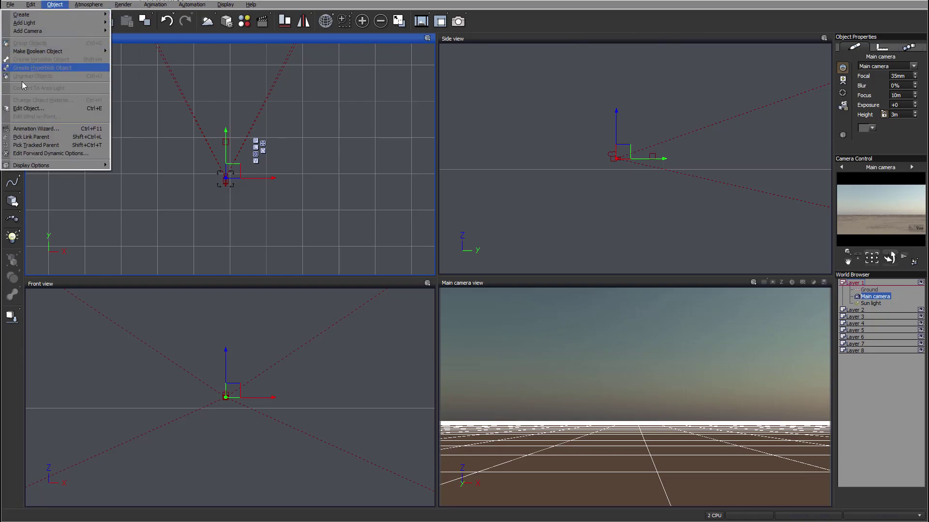
pyautogui.click(230, 91)
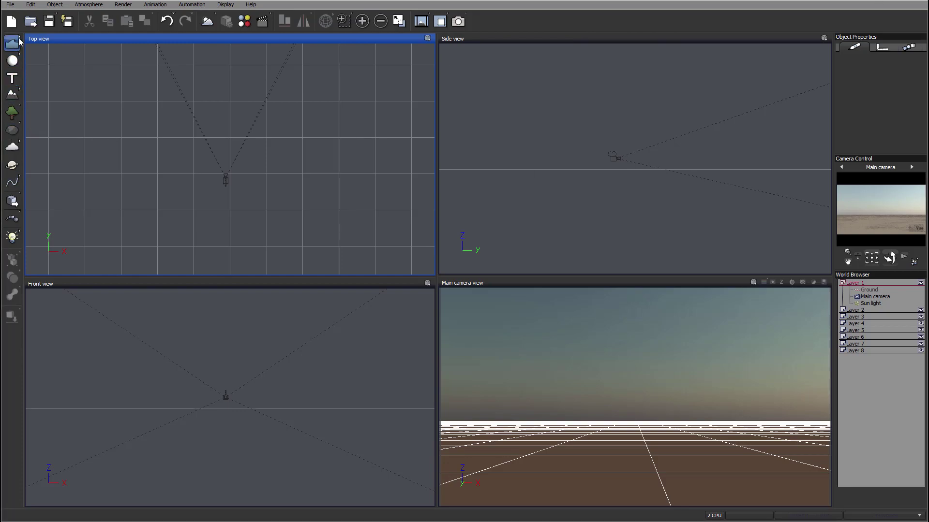
pyautogui.click(20, 96)
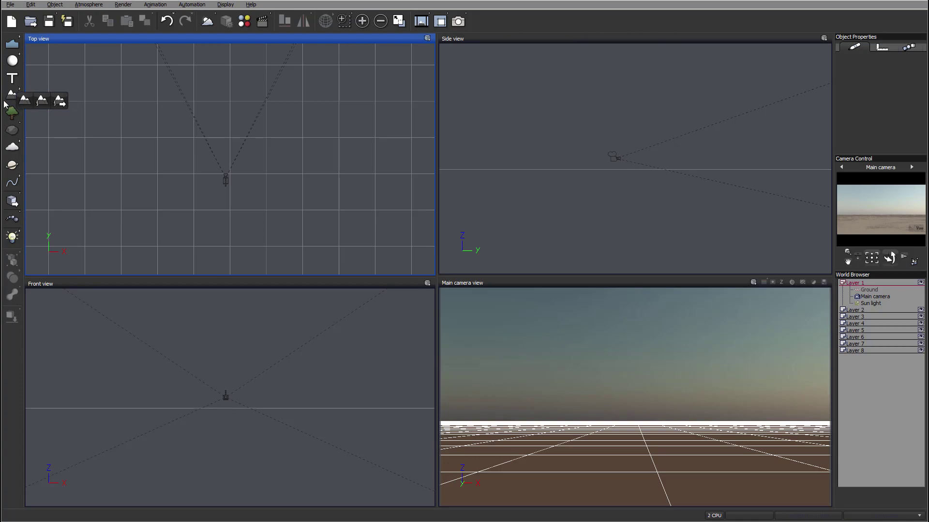
pyautogui.click(17, 123)
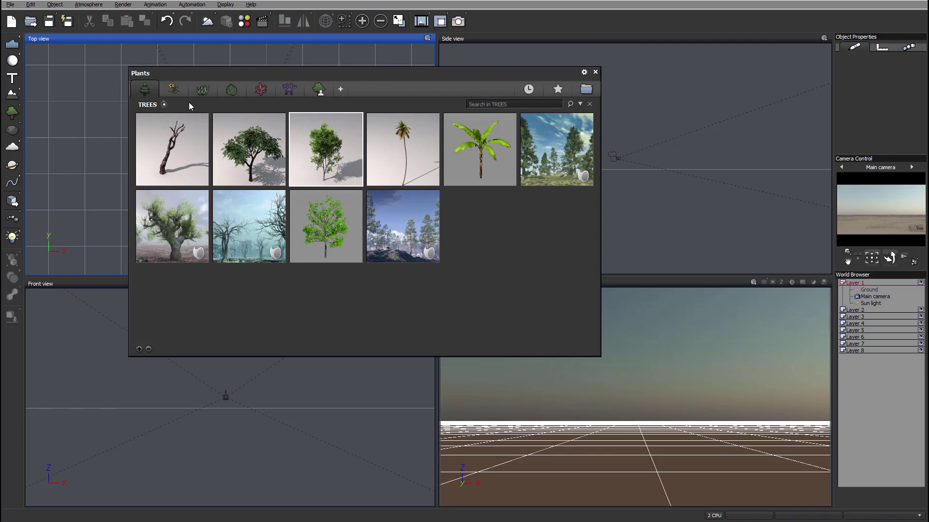
pyautogui.click(596, 72)
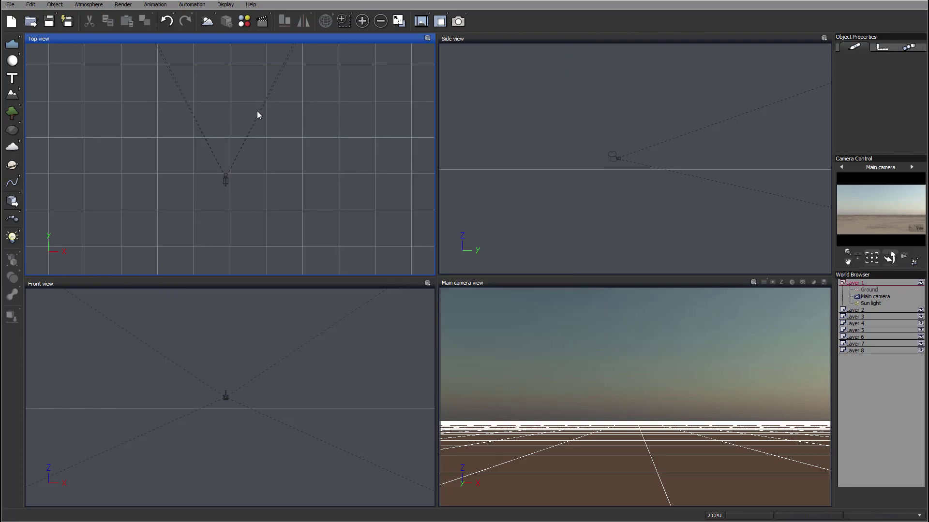
# Browse the left toolbar's water/plane flyout, then the terrain types flyout.
pyautogui.click(19, 39)
pyautogui.click(18, 92)
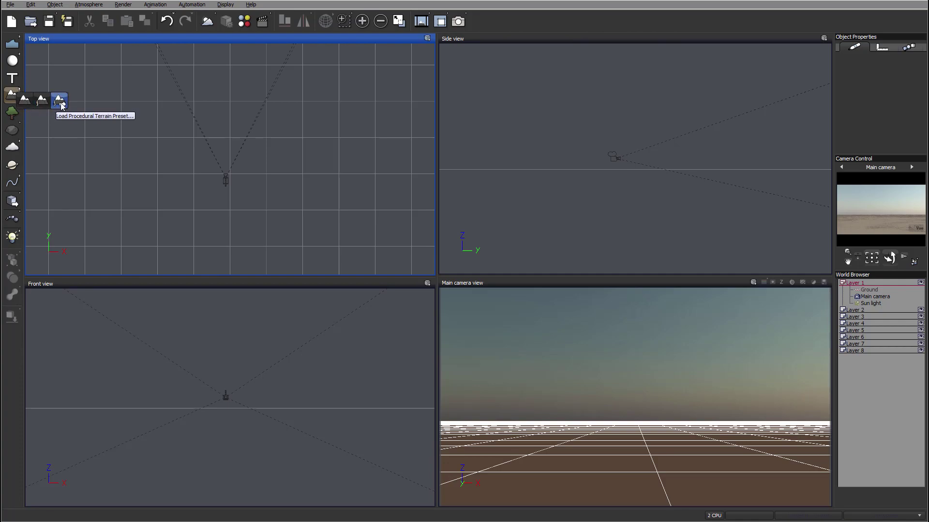
# Add a standard heightfield terrain and move it in front of the camera in the Top view.
pyautogui.click(22, 102)
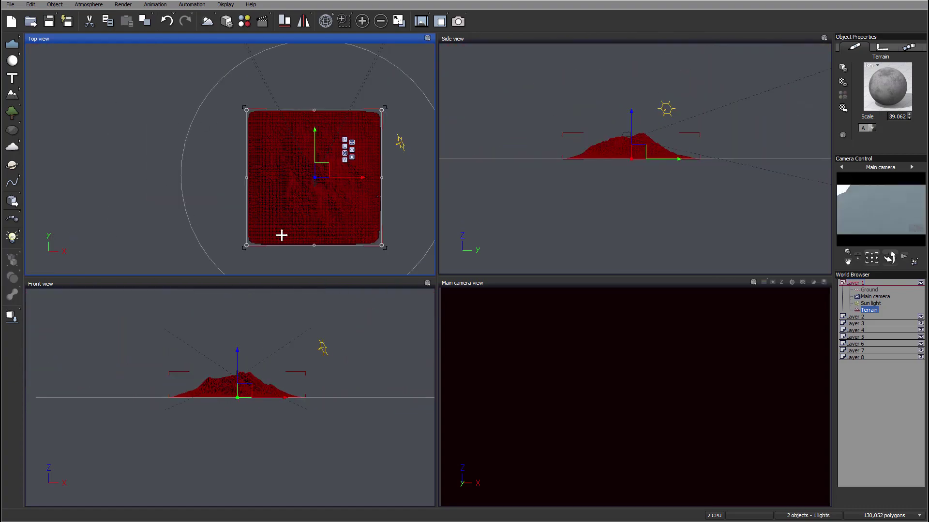
pyautogui.moveTo(310, 209); pyautogui.dragTo(307, 115)
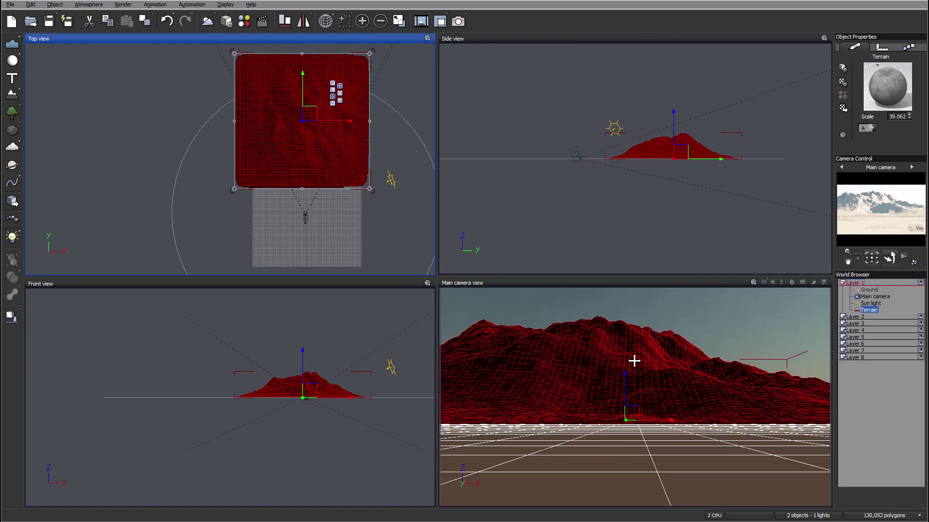
pyautogui.moveTo(305, 109); pyautogui.dragTo(290, 118)
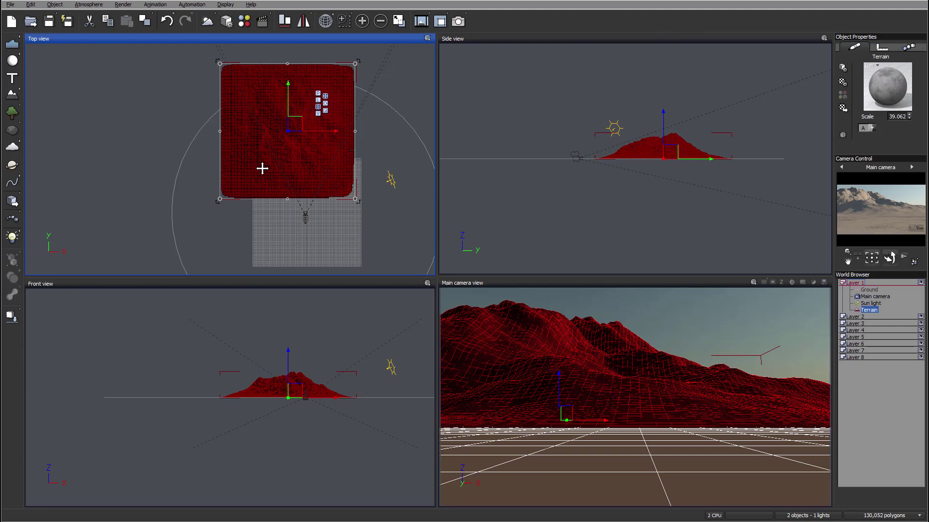
# Open the terrain in the Terrain Editor using Edit Object.
pyautogui.rightClick(868, 310)
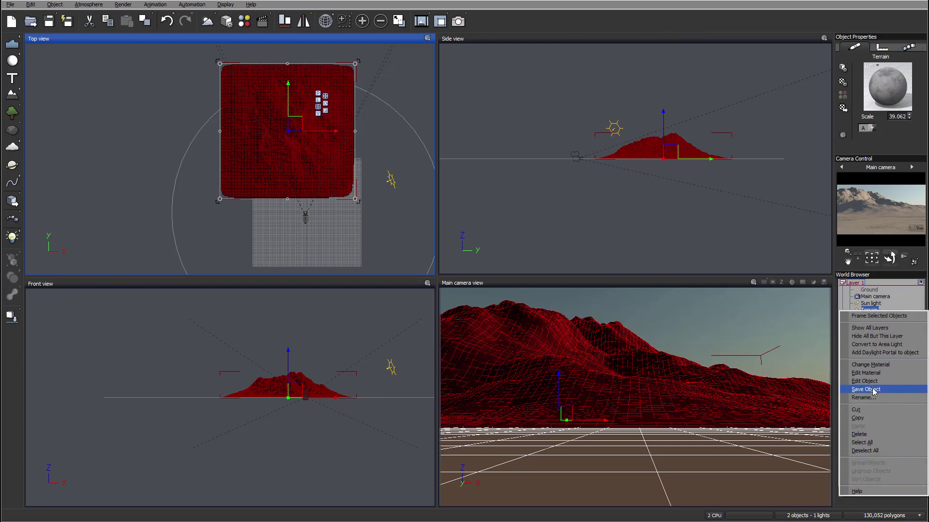
pyautogui.rightClick(237, 158)
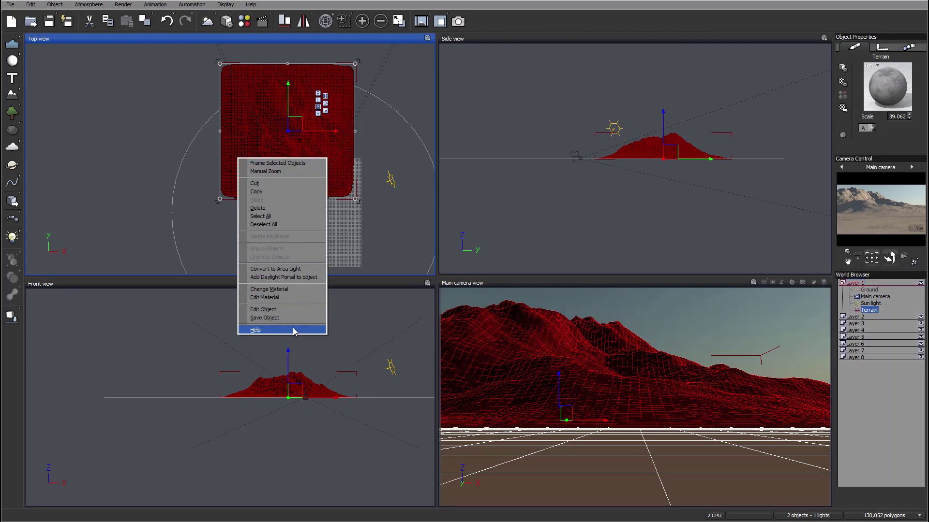
pyautogui.click(294, 308)
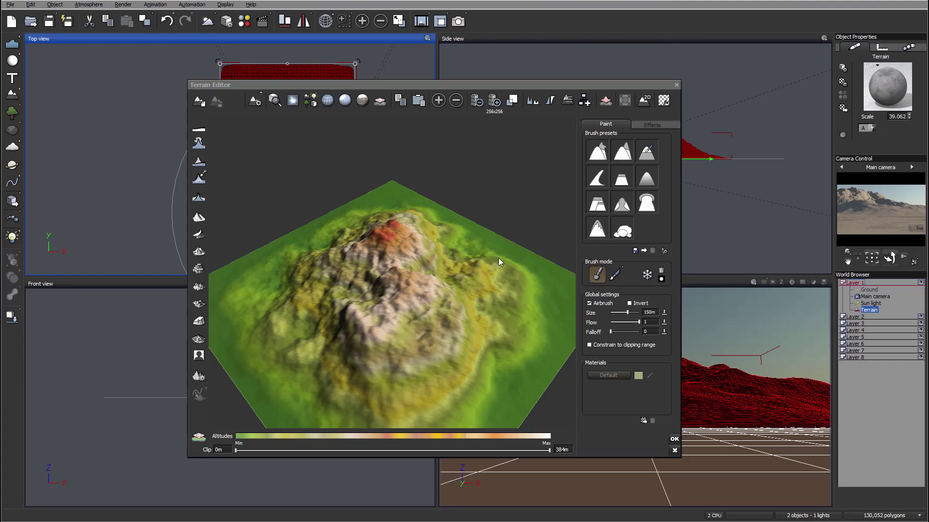
pyautogui.moveTo(506, 271); pyautogui.dragTo(443, 280, button='right')
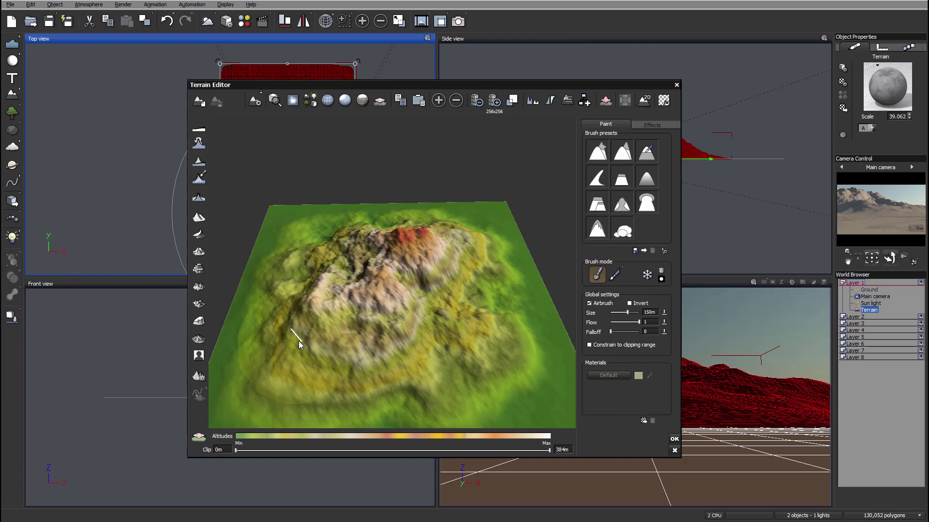
pyautogui.click(199, 357)
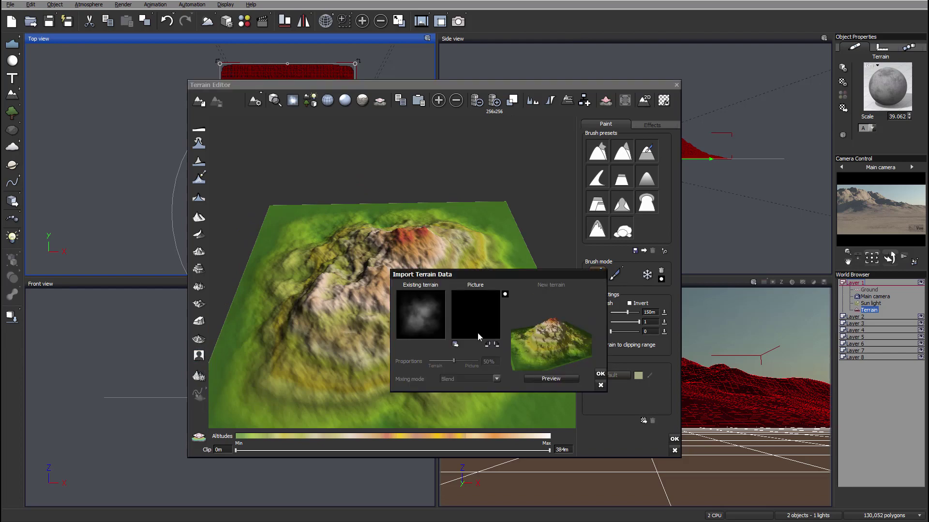
pyautogui.click(600, 386)
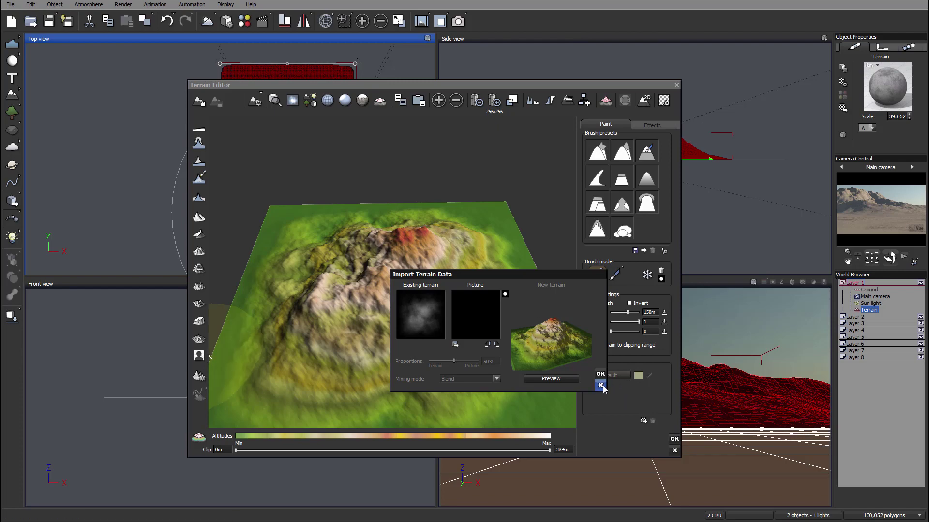
pyautogui.moveTo(391, 275); pyautogui.dragTo(377, 253, button='right')
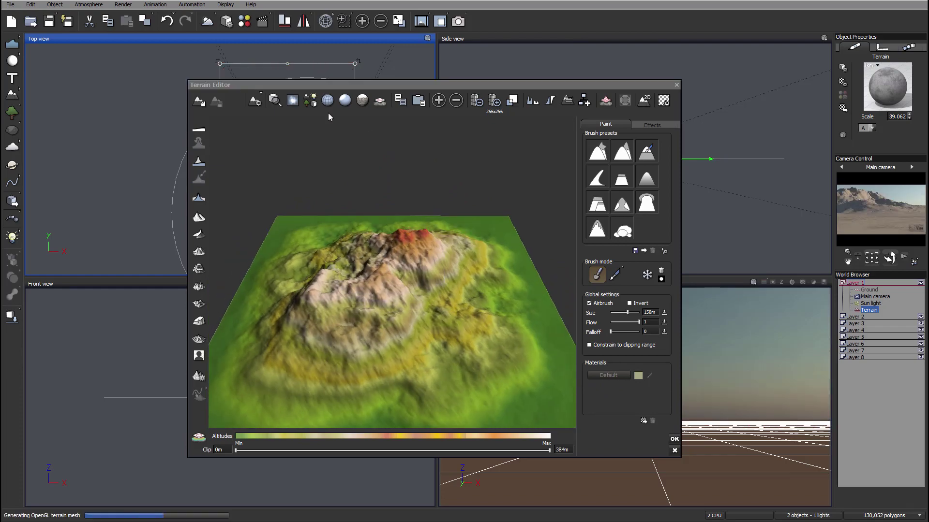
pyautogui.moveTo(459, 248); pyautogui.dragTo(383, 310, button='right')
pyautogui.moveTo(475, 242)
pyautogui.mouseDown(button='right')
pyautogui.moveTo(457, 218)
pyautogui.moveTo(468, 241)
pyautogui.mouseUp(button='right')
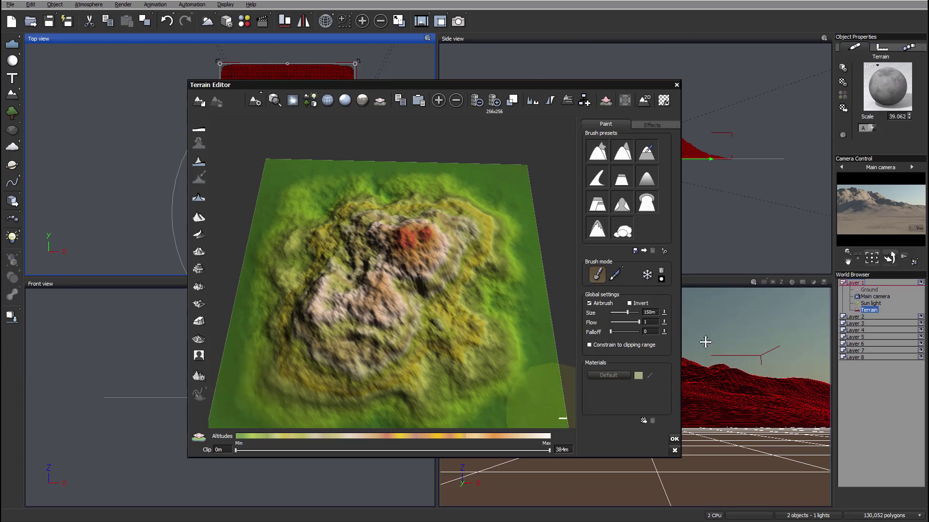
pyautogui.moveTo(387, 254); pyautogui.dragTo(460, 288, button='right')
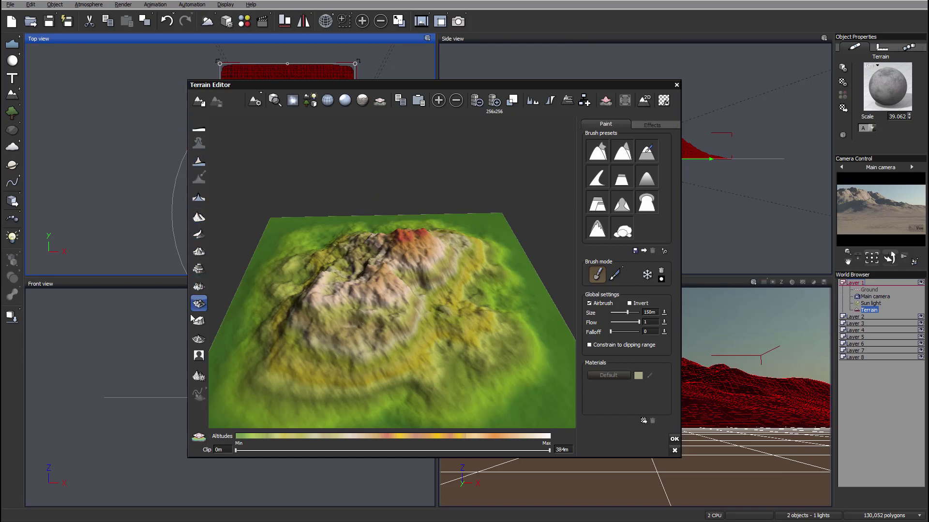
# Try several terrain generator tools, then flatten and generate new mountains, inspecting the preview.
pyautogui.click(199, 303)
pyautogui.click(199, 251)
pyautogui.click(199, 197)
pyautogui.click(198, 218)
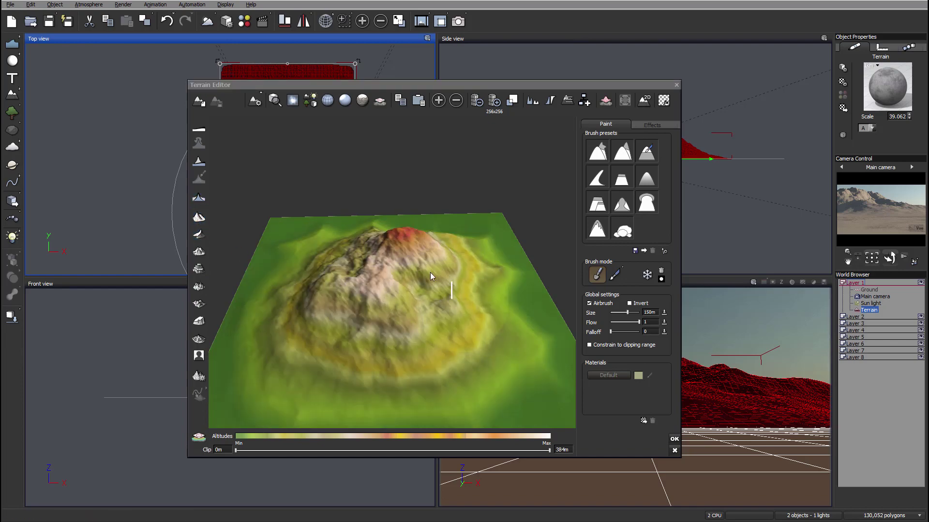
pyautogui.moveTo(370, 329)
pyautogui.mouseDown()
pyautogui.moveTo(494, 315)
pyautogui.moveTo(506, 251)
pyautogui.moveTo(379, 323)
pyautogui.mouseUp()
pyautogui.click(201, 129)
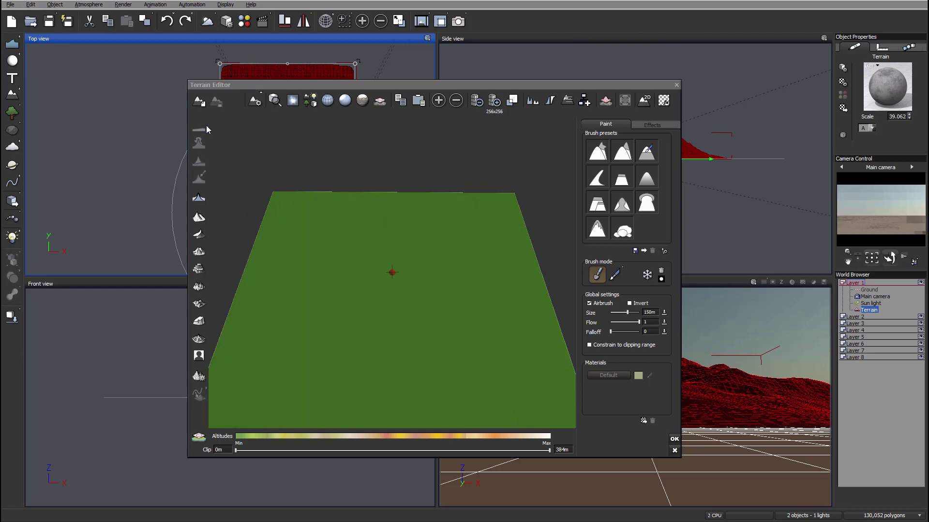
pyautogui.click(198, 234)
pyautogui.moveTo(404, 336); pyautogui.dragTo(252, 277)
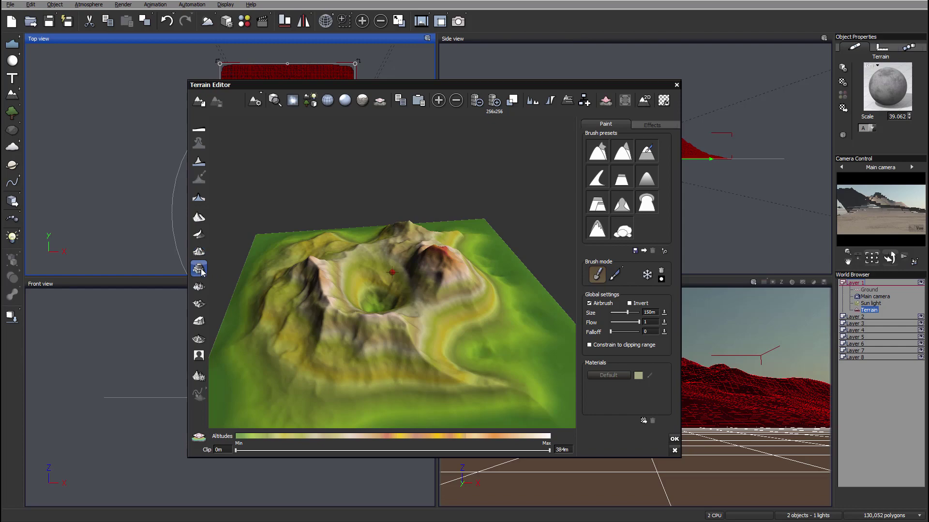
# Apply terraces, rough erosion and craters to the terrain, viewing it from above.
pyautogui.click(199, 286)
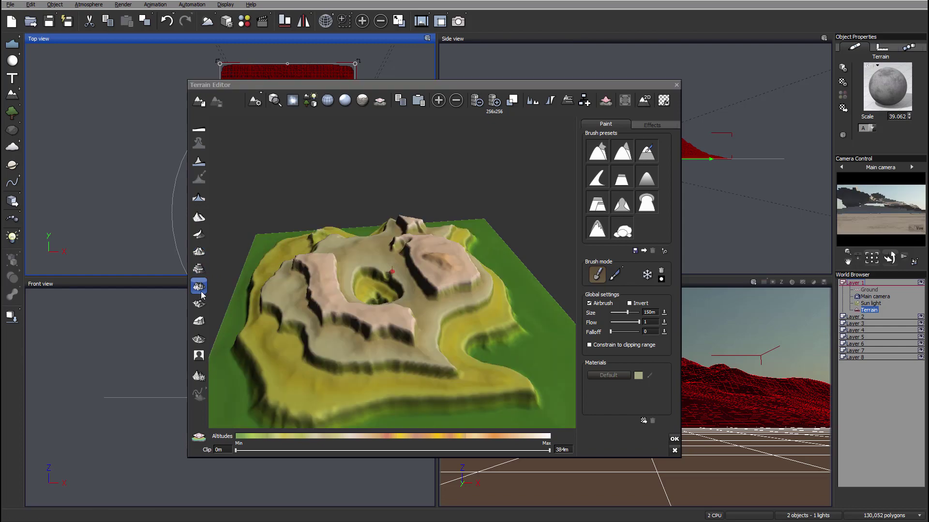
pyautogui.click(199, 304)
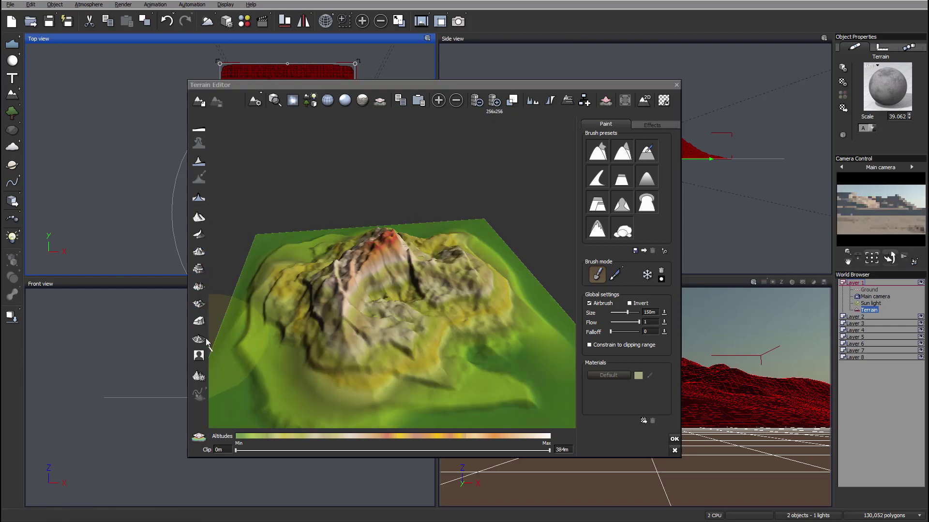
pyautogui.click(199, 339)
pyautogui.moveTo(403, 321); pyautogui.dragTo(228, 294, button='right')
# Flatten and regenerate the mountain twice, orbiting the preview to inspect each result.
pyautogui.click(199, 129)
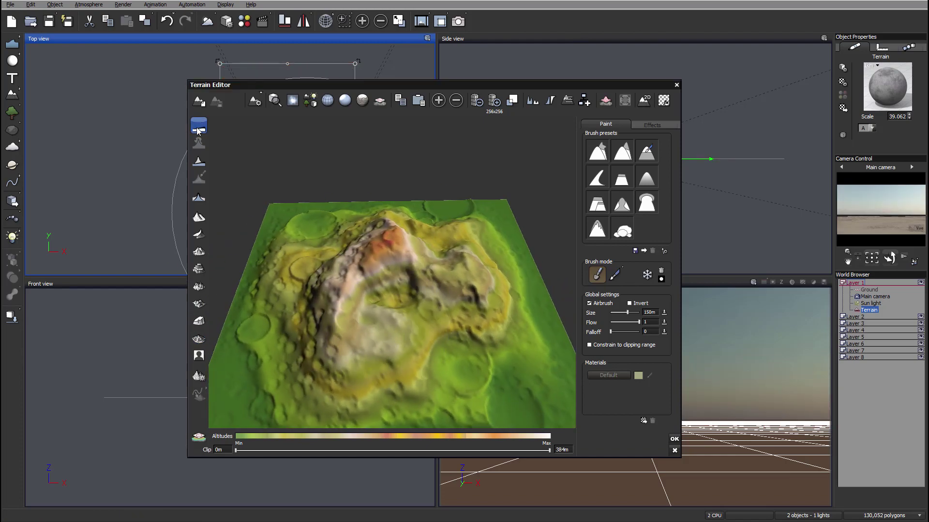
pyautogui.click(199, 234)
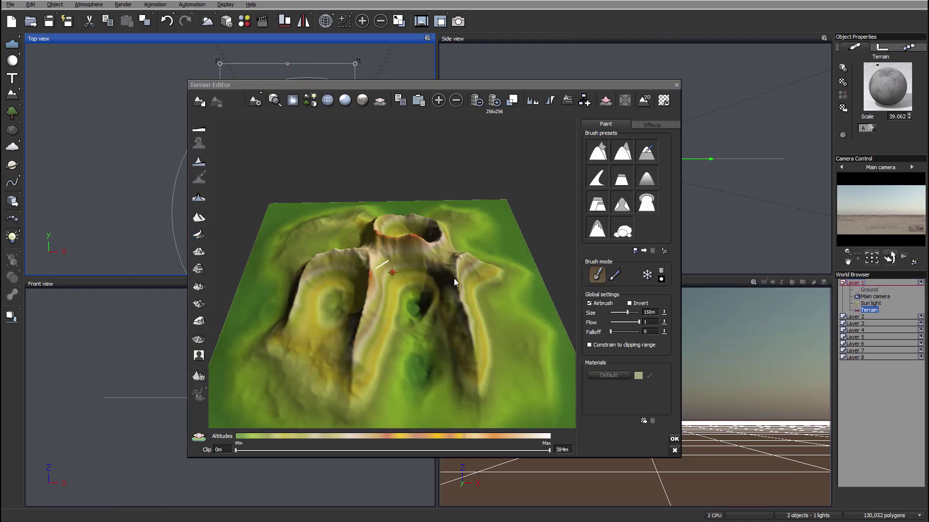
pyautogui.moveTo(346, 263); pyautogui.dragTo(380, 339, button='right')
pyautogui.click(199, 130)
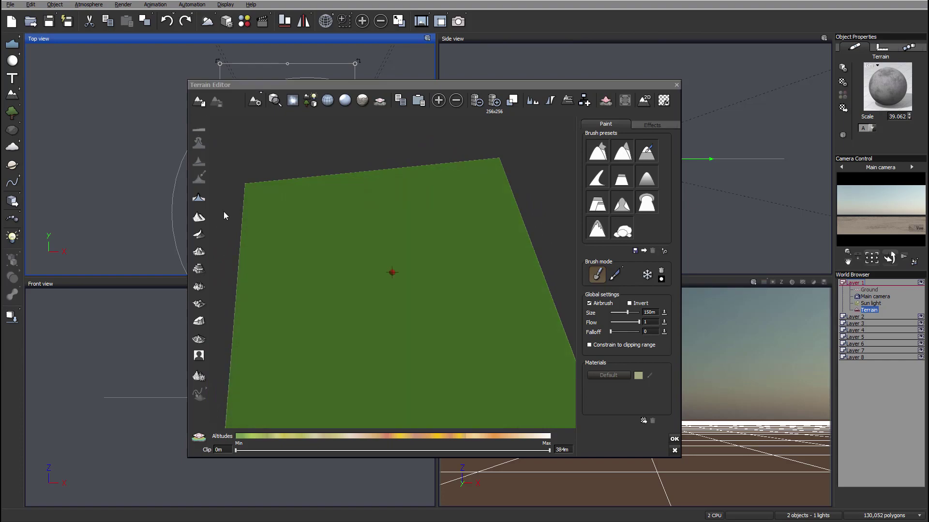
pyautogui.click(198, 234)
pyautogui.moveTo(475, 297); pyautogui.dragTo(315, 297, button='right')
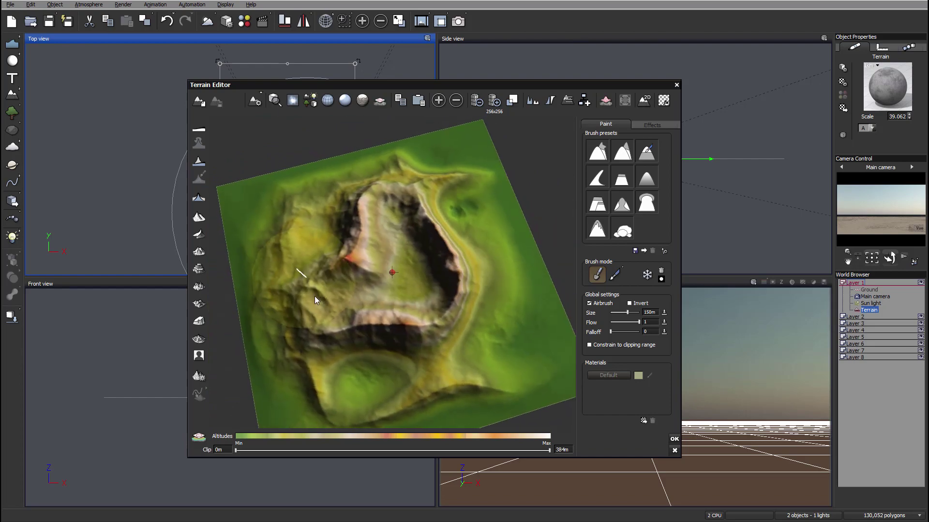
# Keep flattening and regenerating until settling on the final twin-peaked mountain.
pyautogui.click(199, 129)
pyautogui.click(200, 234)
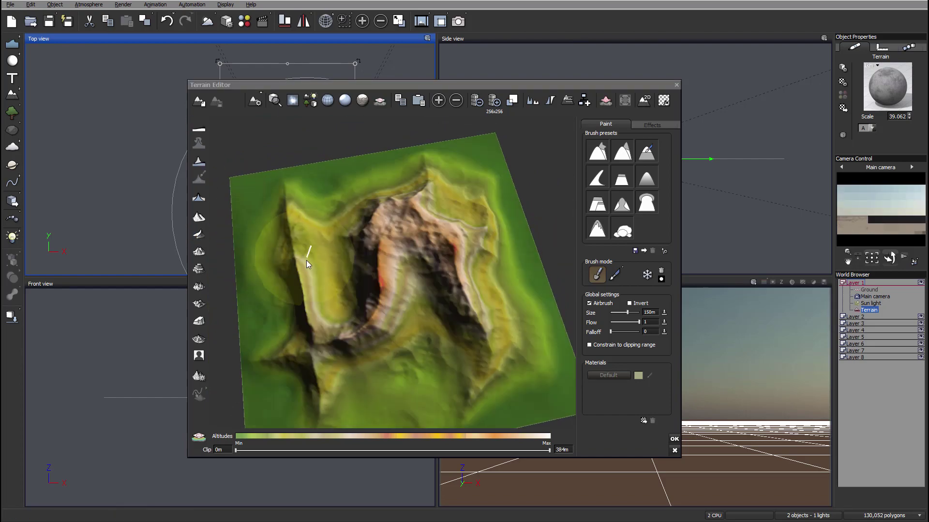
pyautogui.moveTo(308, 263)
pyautogui.mouseDown(button='right')
pyautogui.moveTo(405, 213)
pyautogui.moveTo(384, 198)
pyautogui.moveTo(294, 222)
pyautogui.moveTo(294, 206)
pyautogui.mouseUp(button='right')
pyautogui.click(199, 237)
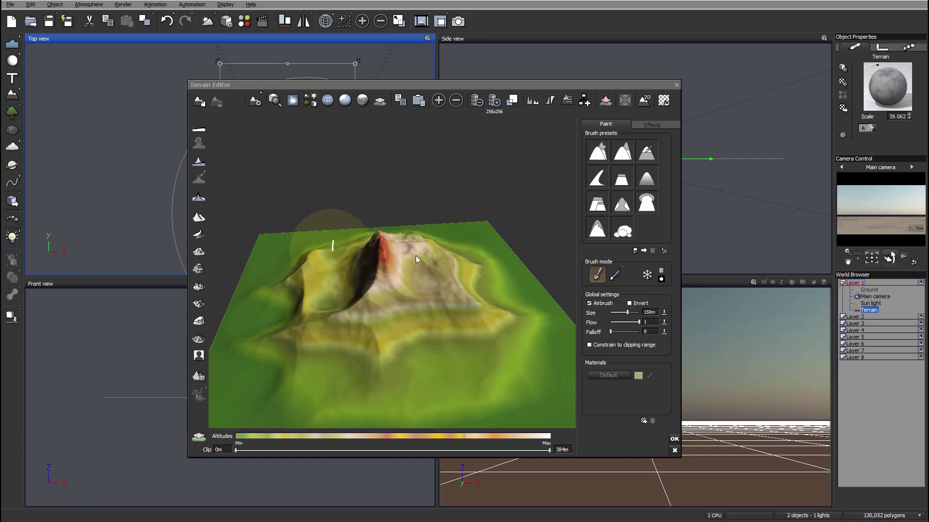
pyautogui.moveTo(416, 255); pyautogui.dragTo(345, 235, button='right')
pyautogui.click(199, 130)
pyautogui.click(199, 234)
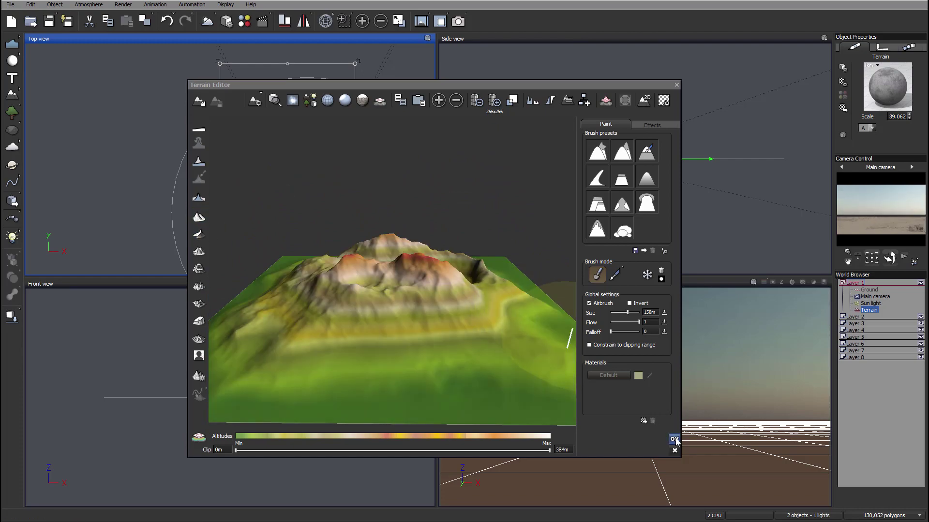
# Accept the terrain, nudge it down and right in the Top view, and reframe the views.
pyautogui.click(674, 439)
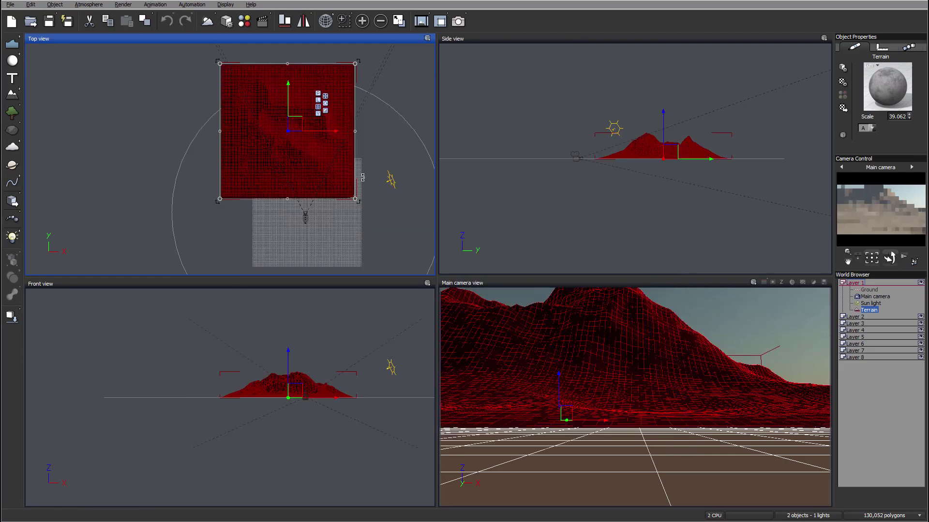
pyautogui.moveTo(298, 133)
pyautogui.mouseDown()
pyautogui.moveTo(334, 157)
pyautogui.moveTo(293, 140)
pyautogui.mouseUp()
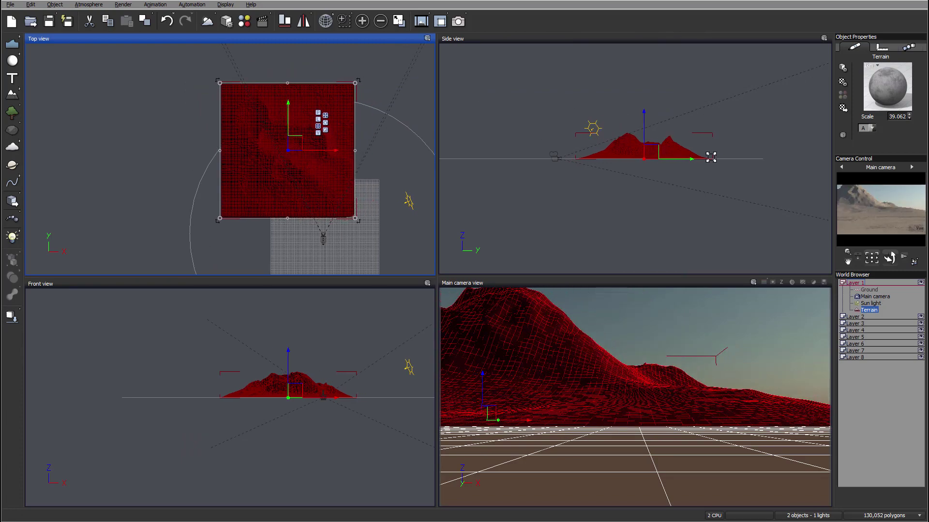
pyautogui.moveTo(374, 133); pyautogui.dragTo(375, 143, button='right')
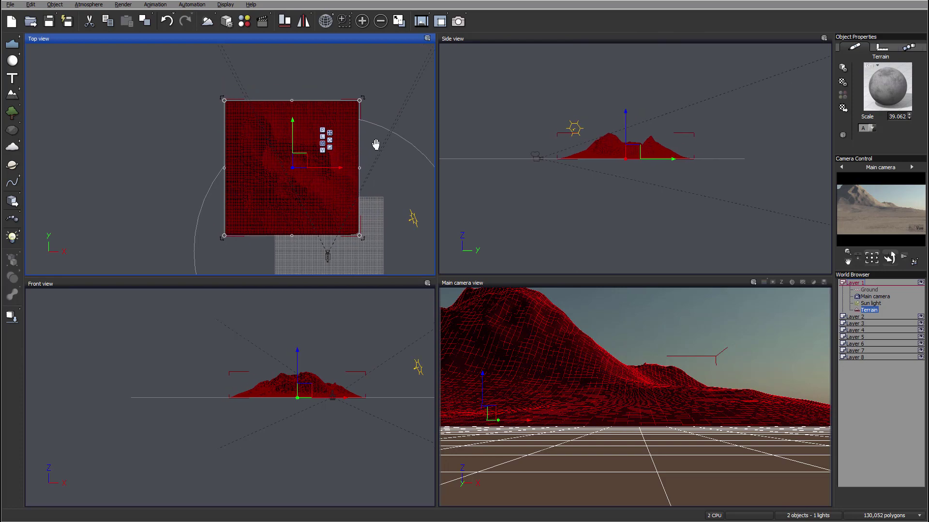
pyautogui.moveTo(297, 156); pyautogui.dragTo(300, 158)
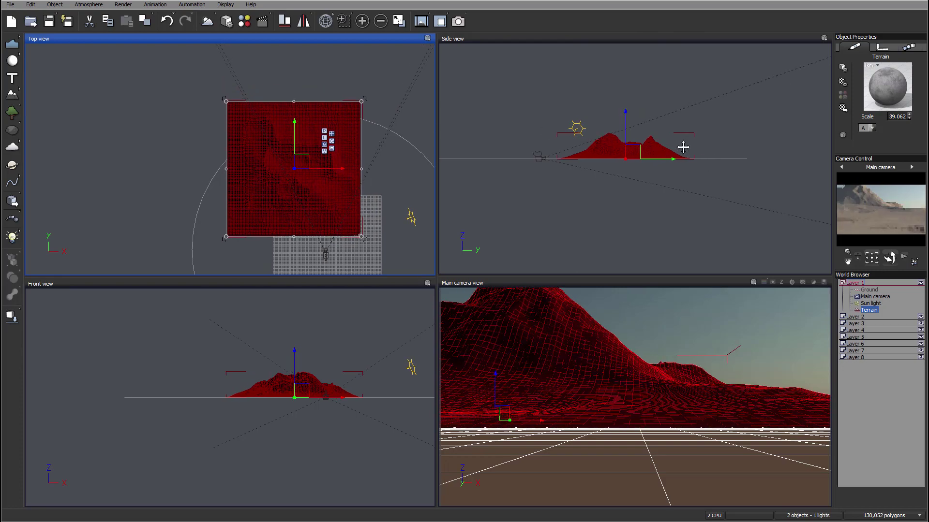
pyautogui.moveTo(667, 116); pyautogui.dragTo(675, 125, button='right')
pyautogui.scroll(4, 549, 143)
pyautogui.moveTo(674, 181); pyautogui.dragTo(683, 140, button='right')
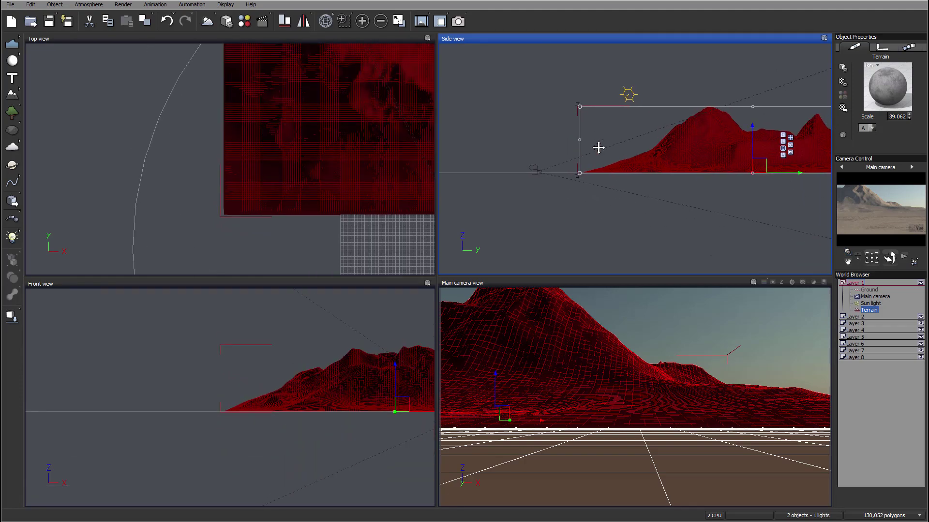
pyautogui.moveTo(599, 148); pyautogui.dragTo(614, 158, button='right')
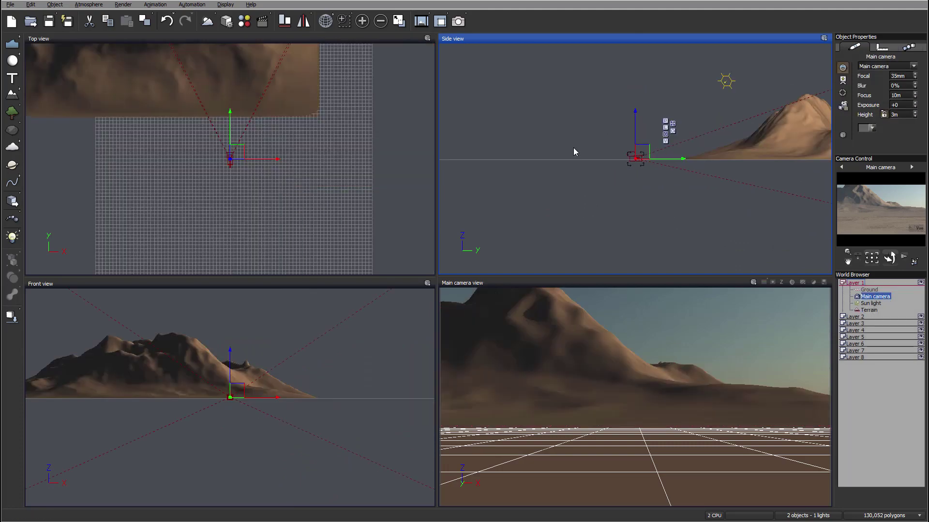
# Select the main camera, raise it to 21.18m in the Side view, and tilt it up.
pyautogui.click(886, 296)
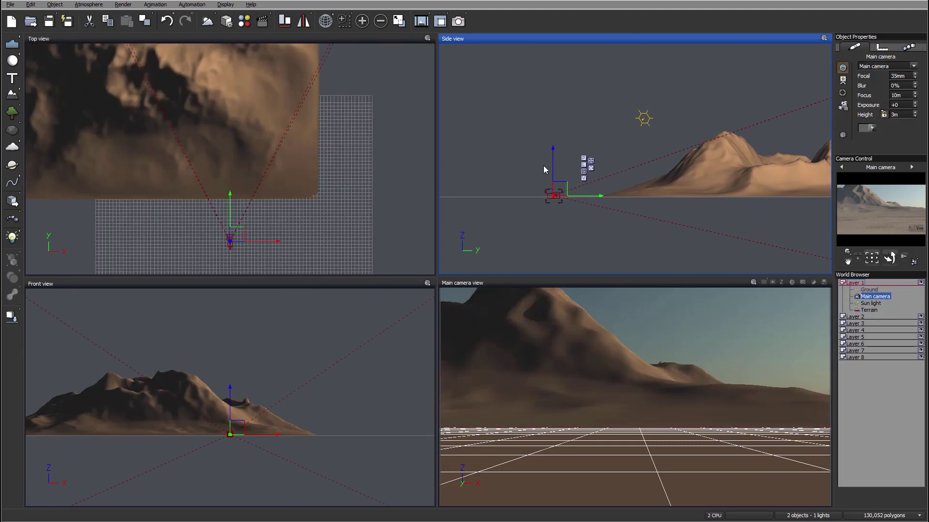
pyautogui.moveTo(574, 195); pyautogui.dragTo(572, 189)
pyautogui.moveTo(889, 258); pyautogui.dragTo(889, 245)
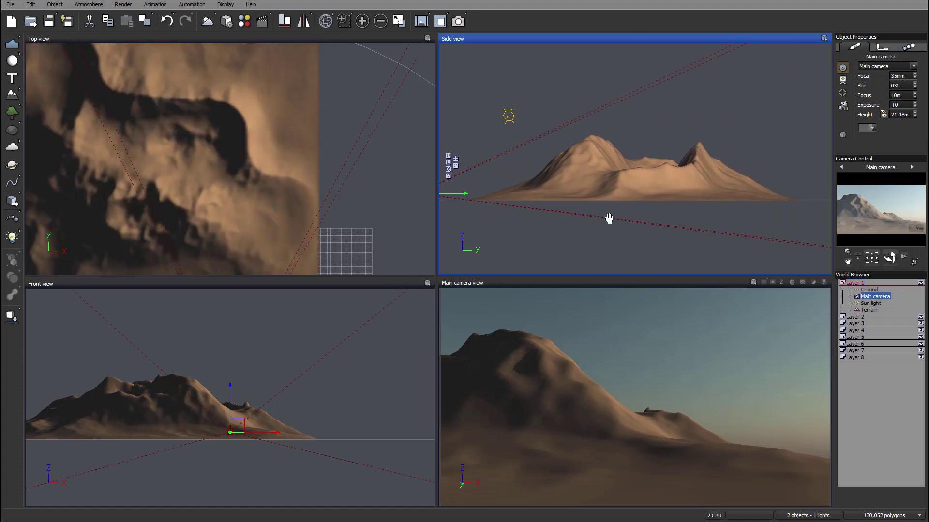
# Lift the terrain and drop it onto the ground, then reselect the main camera.
pyautogui.click(660, 182)
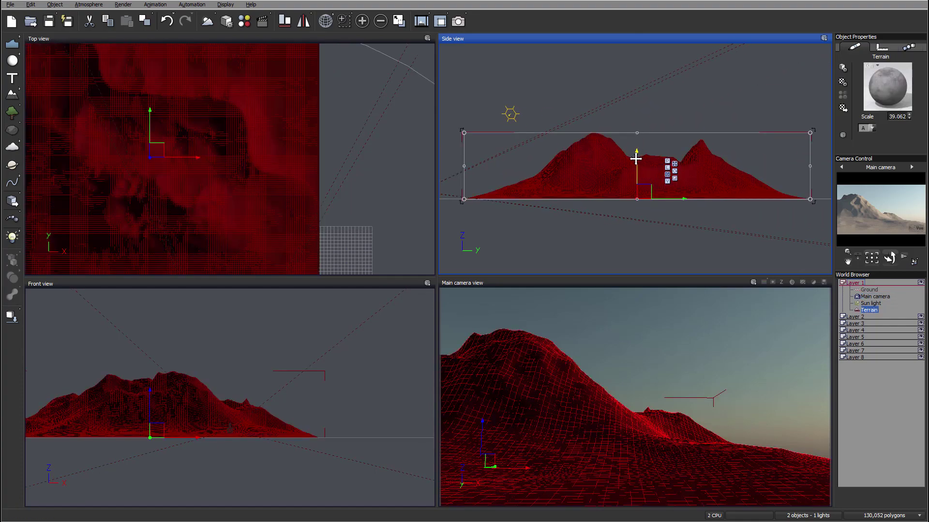
pyautogui.moveTo(636, 157); pyautogui.dragTo(635, 146)
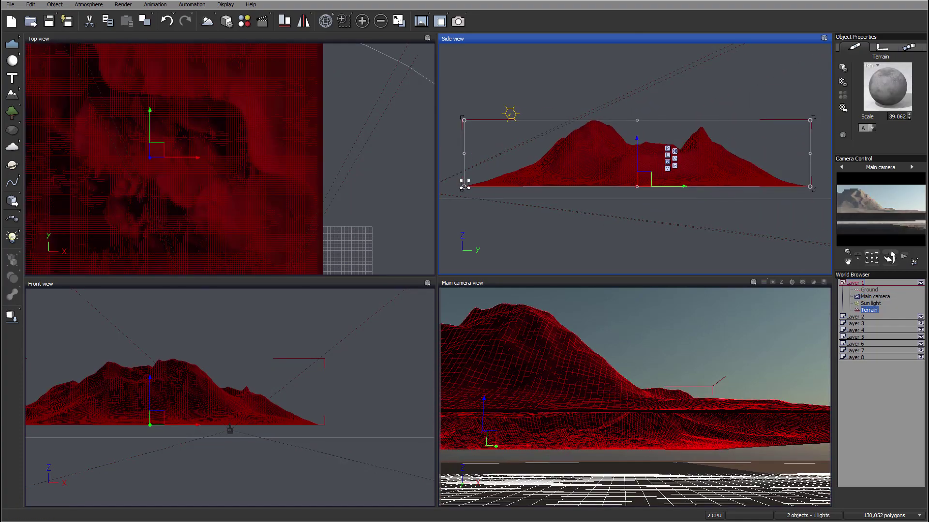
pyautogui.click(14, 318)
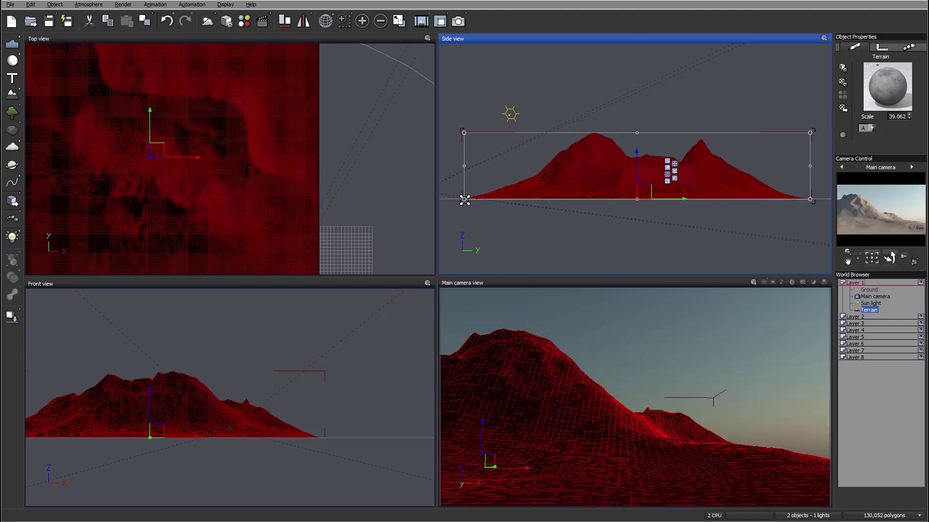
pyautogui.moveTo(512, 151); pyautogui.dragTo(611, 131, button='right')
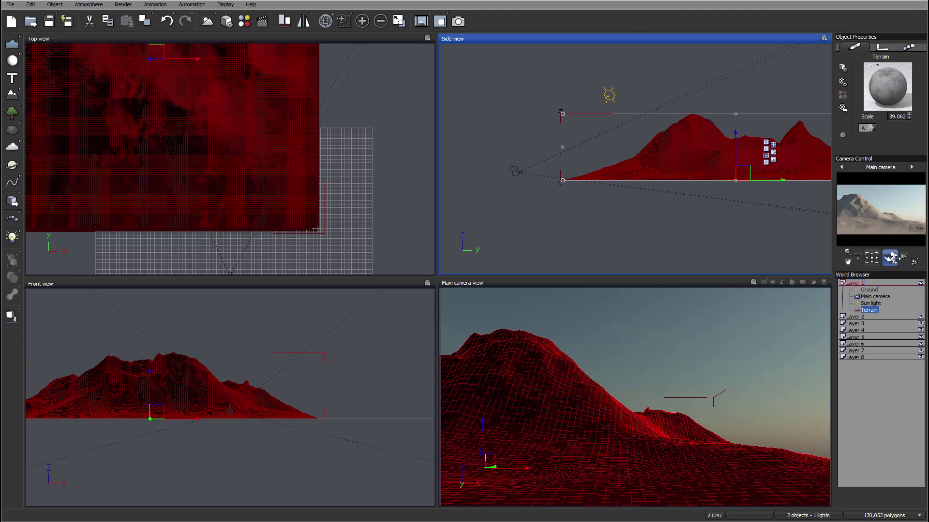
pyautogui.moveTo(892, 259); pyautogui.dragTo(897, 272)
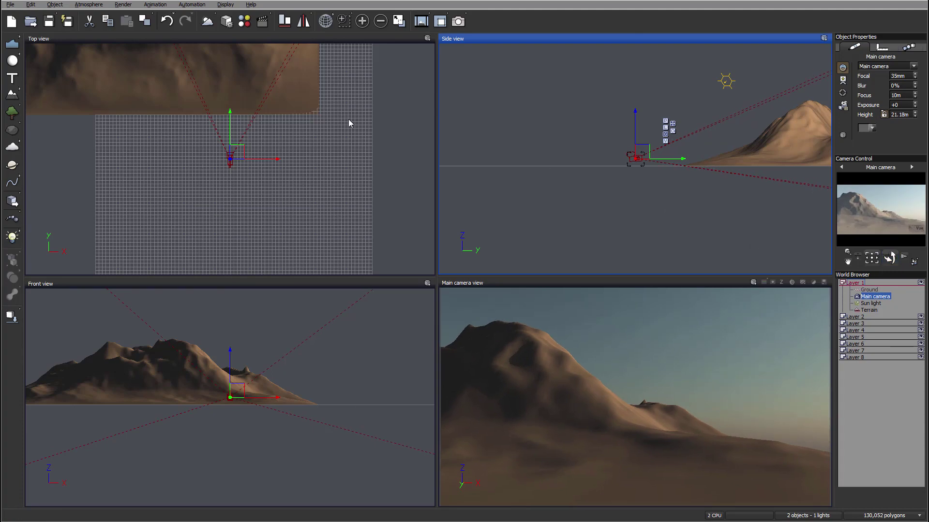
# Select the terrain and check its animation and position tabs, ending on material (Scale 39.062).
pyautogui.moveTo(365, 148); pyautogui.dragTo(422, 244, button='right')
pyautogui.moveTo(726, 127); pyautogui.dragTo(701, 170, button='right')
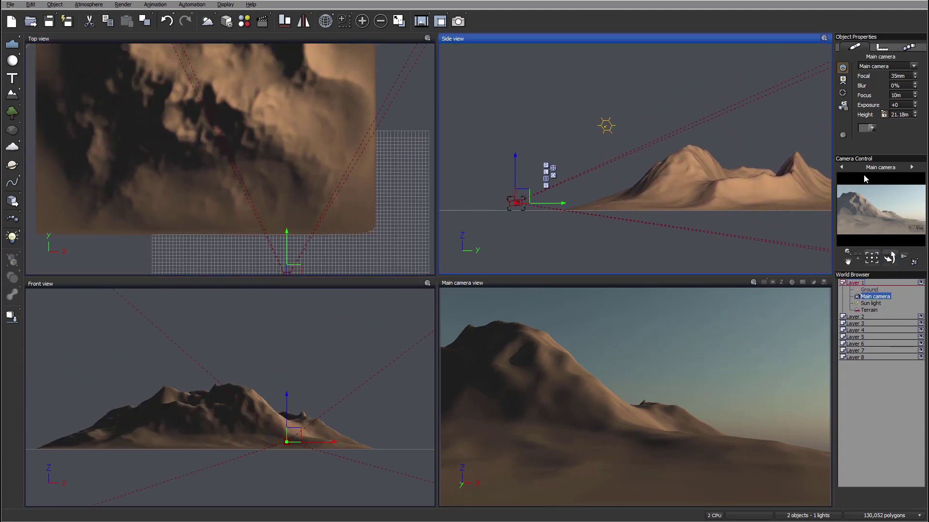
pyautogui.click(903, 310)
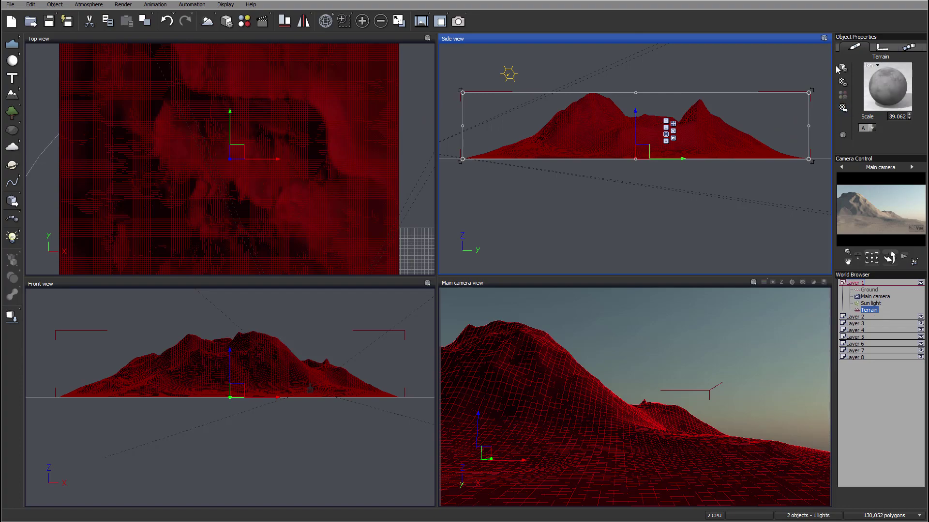
pyautogui.click(909, 47)
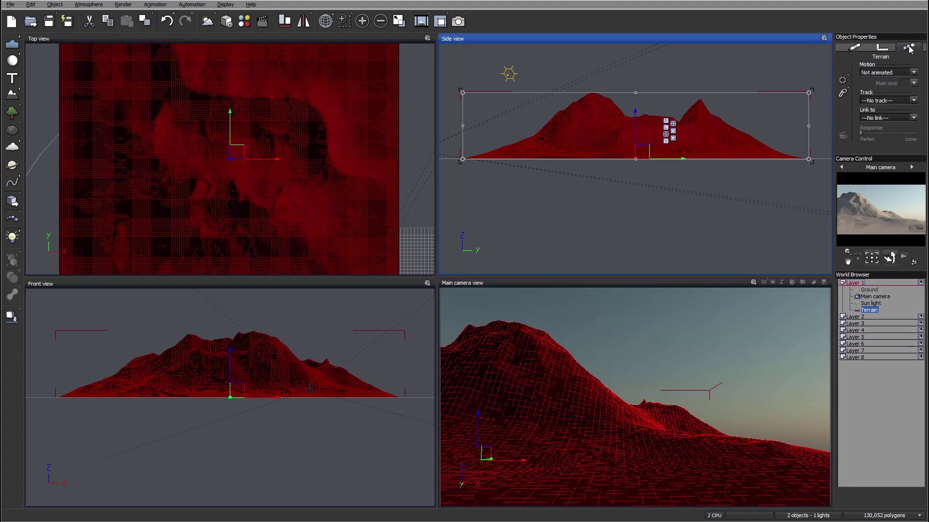
pyautogui.click(883, 47)
pyautogui.click(853, 47)
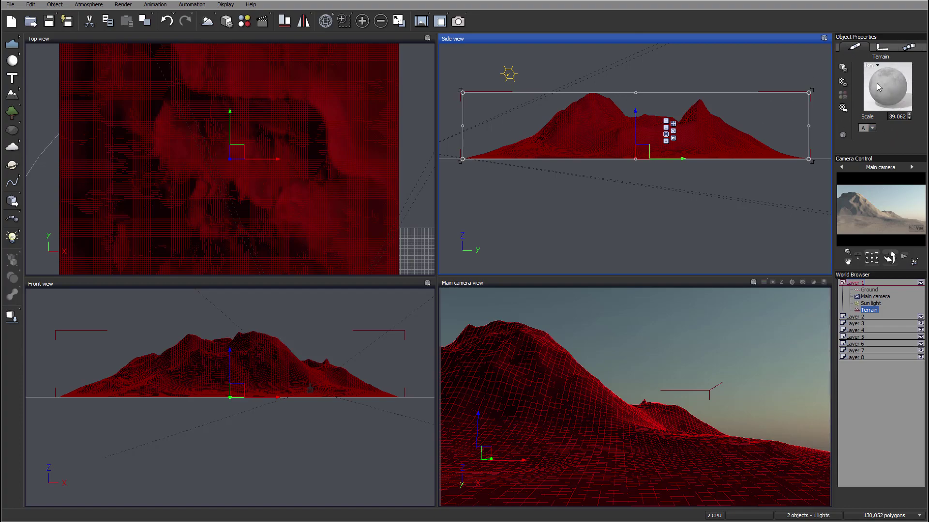
# Open the Materials browser from the terrain's Load material icon.
pyautogui.click(842, 108)
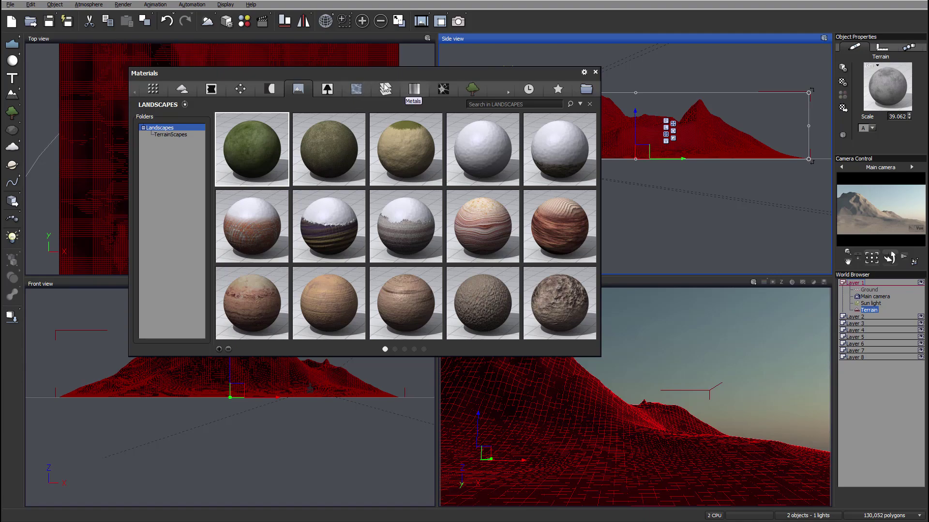
# Enable Show tab names on tabs in the material browser and apply it to all browsers.
pyautogui.click(584, 72)
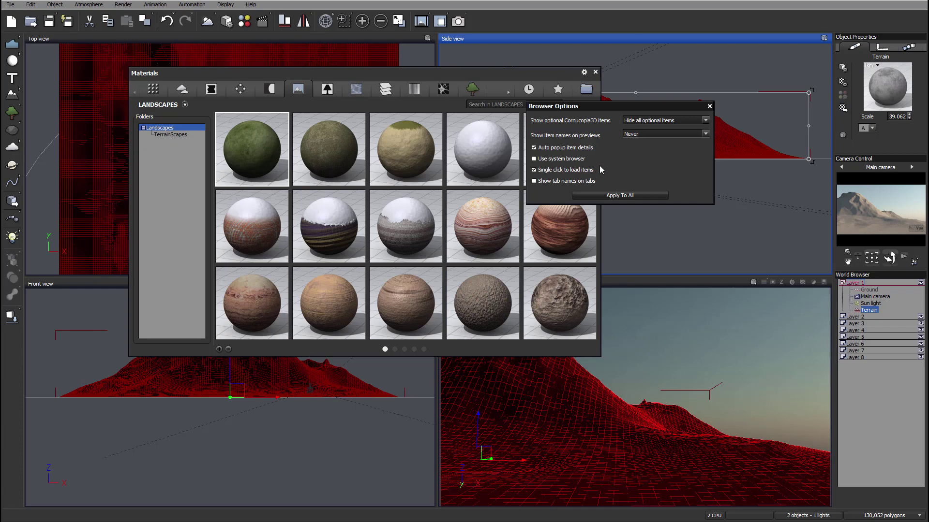
pyautogui.click(534, 182)
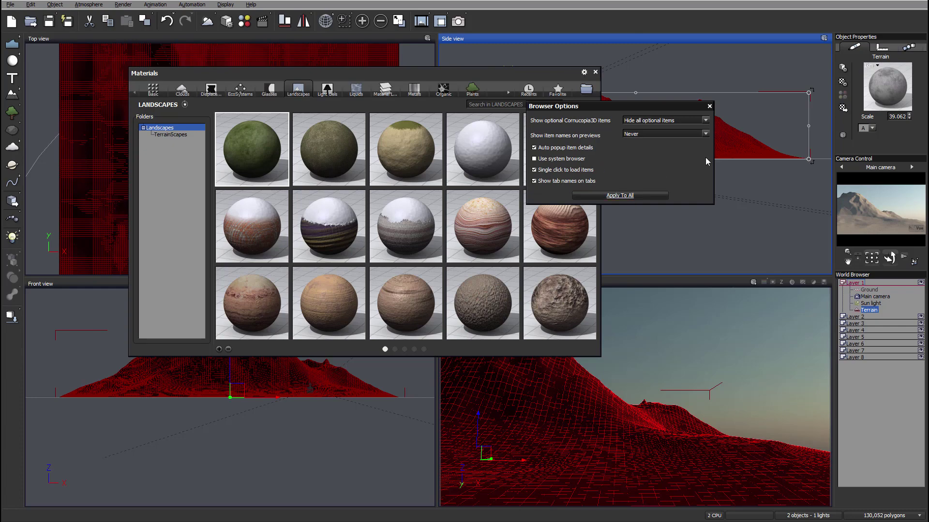
pyautogui.click(709, 107)
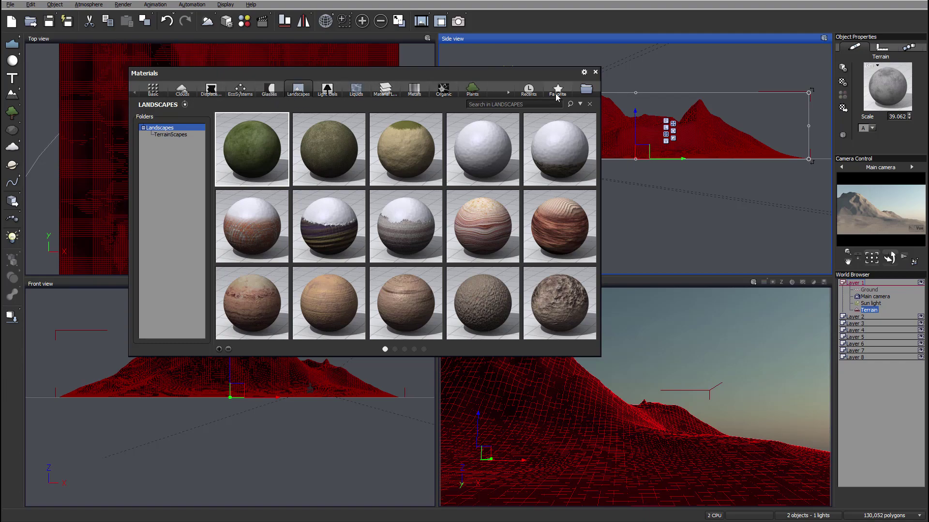
# Load the Landscapes Rock and Grass material onto the terrain at Scale 10, zooming out the Top view.
pyautogui.doubleClick(407, 144)
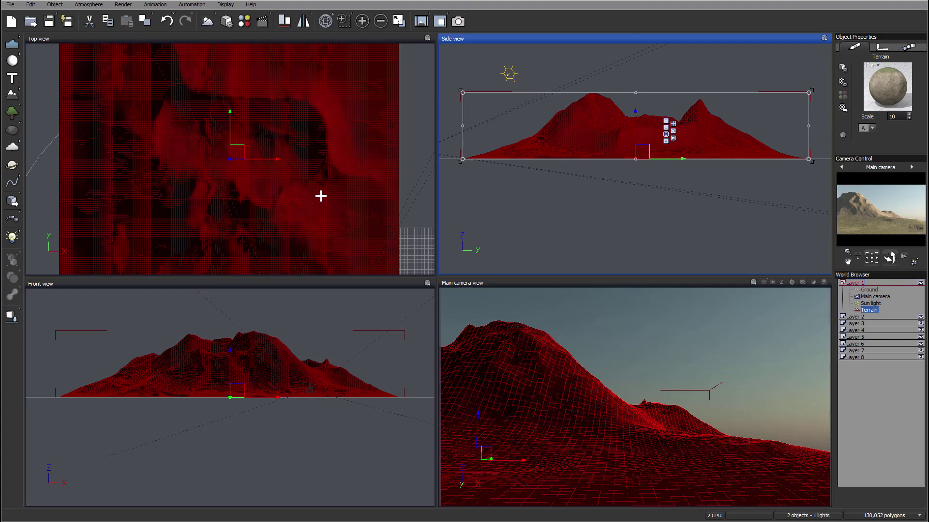
pyautogui.scroll(-5, 321, 120)
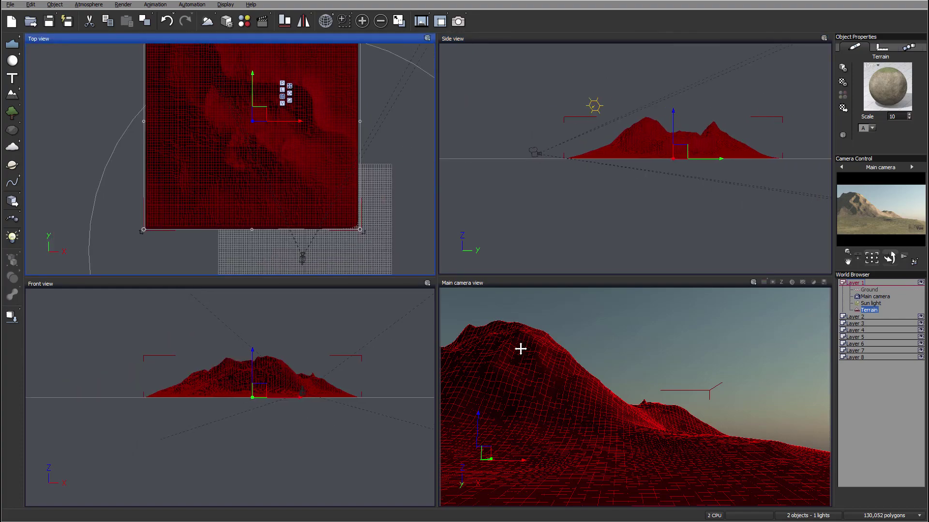
# Select the Sun light and drag it down and left in the Top view.
pyautogui.click(881, 303)
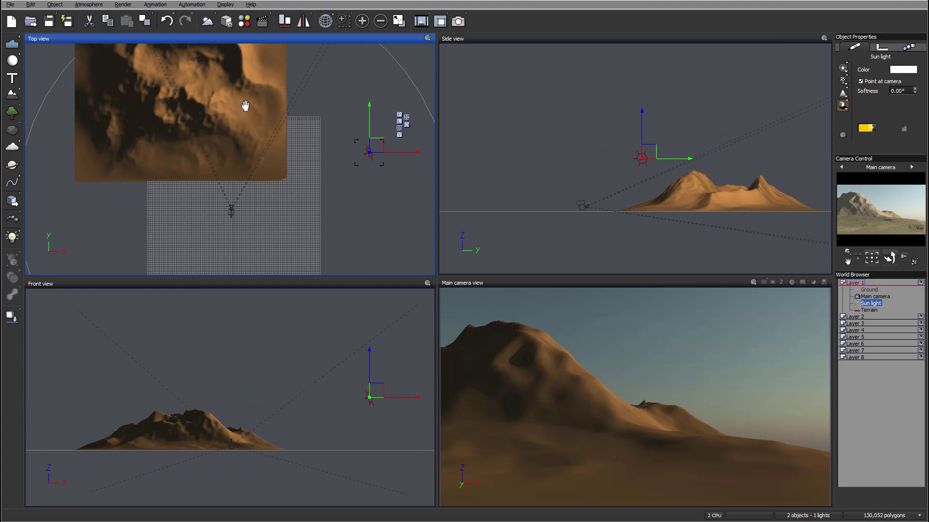
pyautogui.moveTo(249, 110); pyautogui.dragTo(271, 161, button='right')
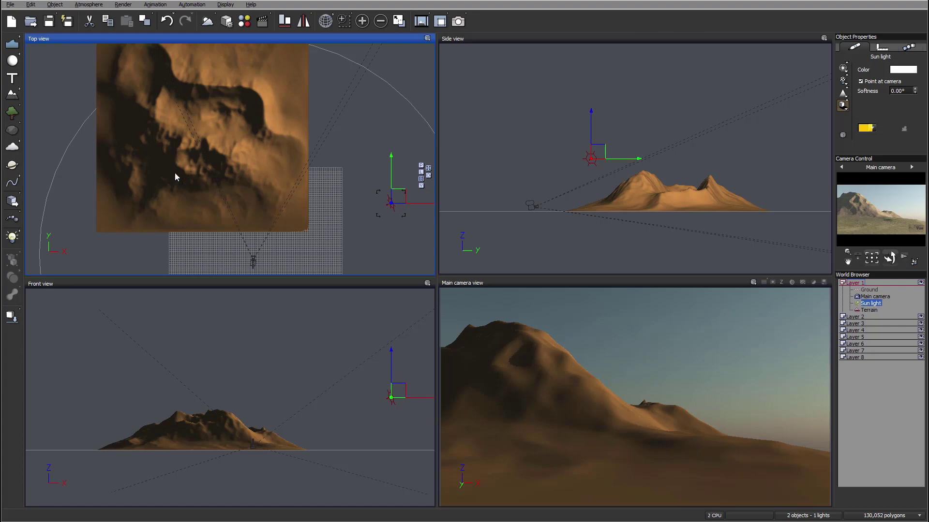
pyautogui.moveTo(393, 194); pyautogui.dragTo(384, 230)
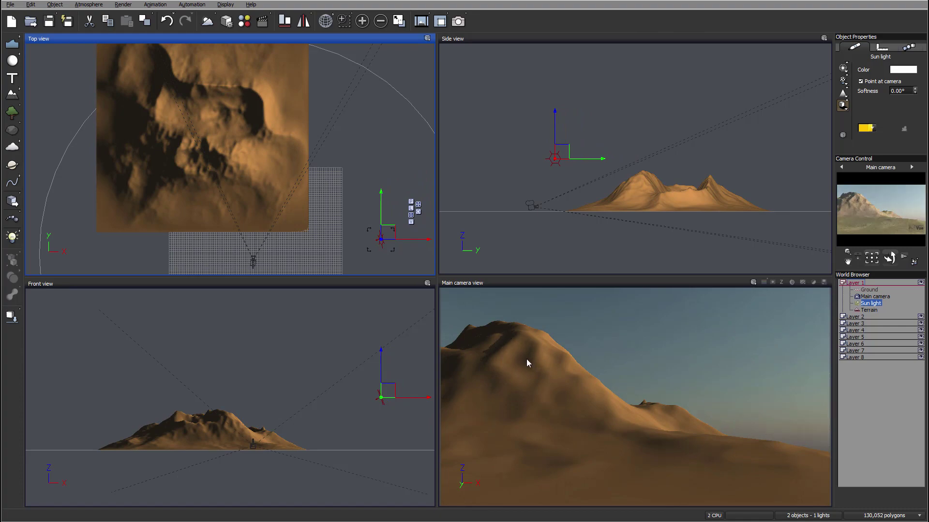
# Select the Terrain and rotate it about its vertical axis using the Top view handle.
pyautogui.click(283, 132)
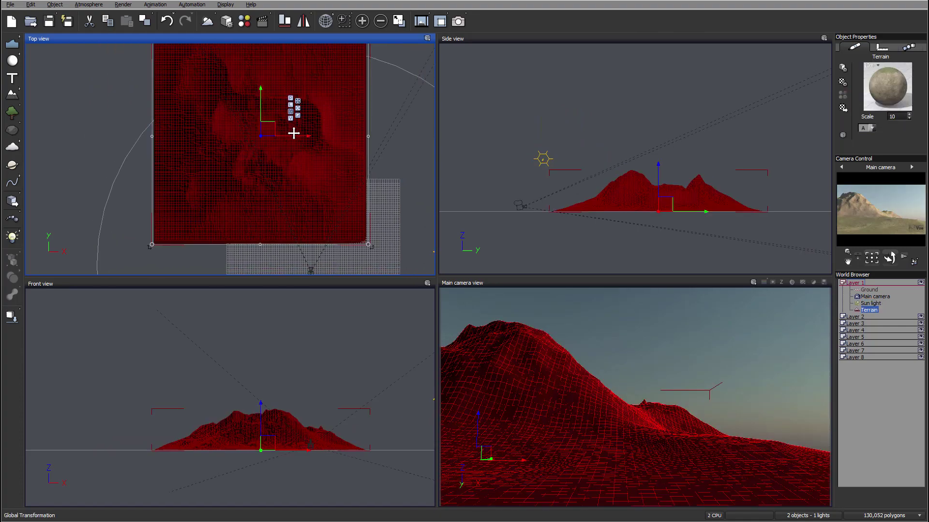
pyautogui.moveTo(387, 156); pyautogui.dragTo(361, 125, button='right')
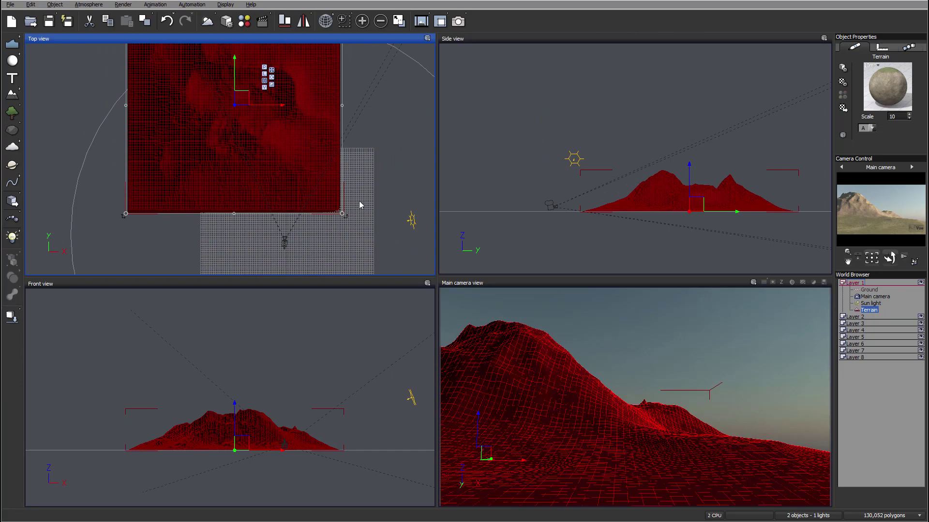
pyautogui.moveTo(350, 217); pyautogui.dragTo(290, 46)
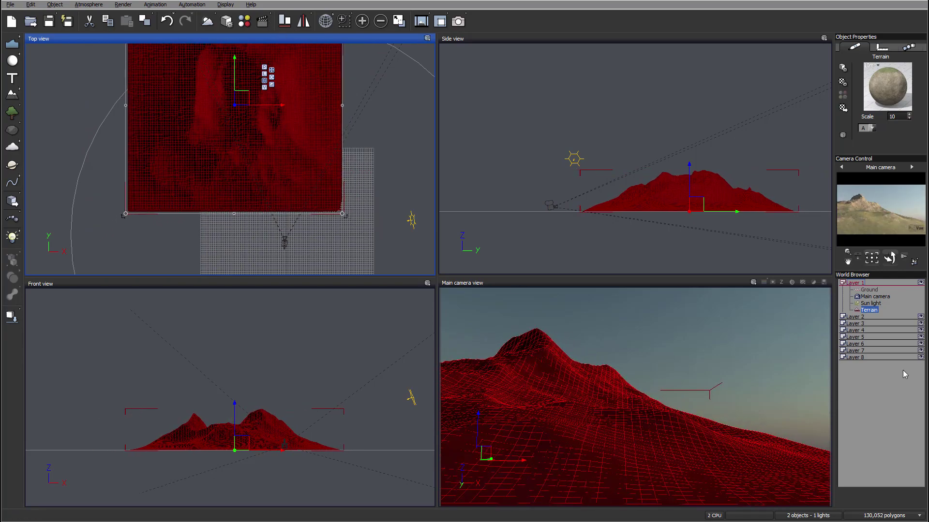
# Reposition the Sun light across the Top view and lower it slightly in the Side view.
pyautogui.click(871, 303)
pyautogui.moveTo(235, 153)
pyautogui.mouseDown()
pyautogui.moveTo(234, 130)
pyautogui.moveTo(234, 139)
pyautogui.mouseUp()
pyautogui.click(653, 127)
pyautogui.moveTo(653, 127); pyautogui.dragTo(653, 138)
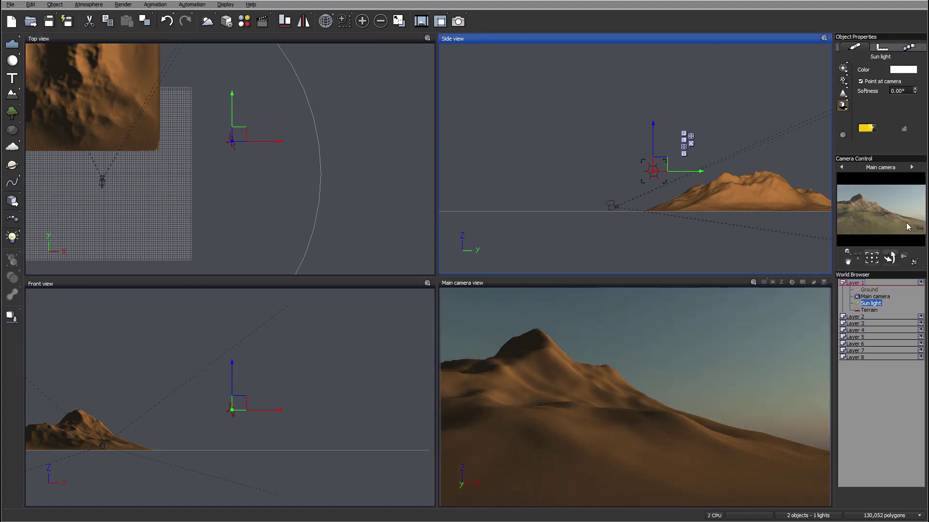
pyautogui.moveTo(107, 163); pyautogui.dragTo(223, 219, button='right')
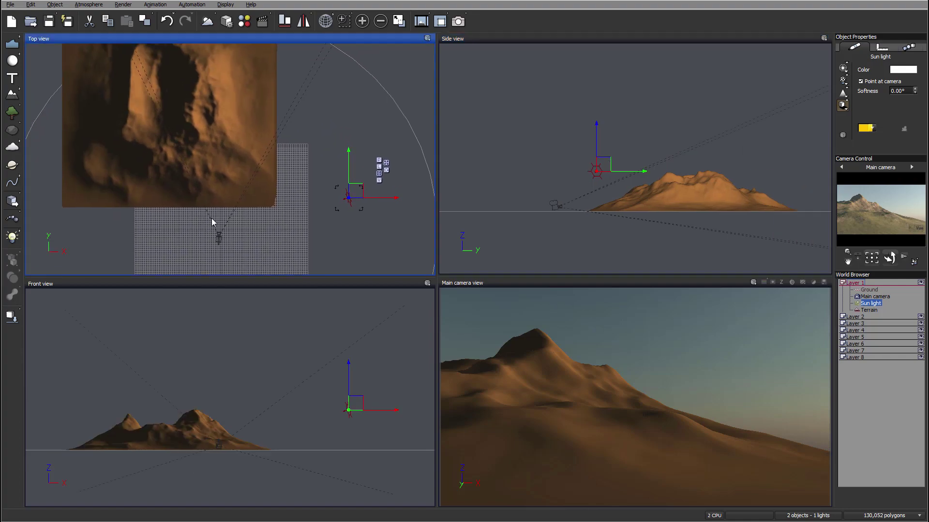
pyautogui.moveTo(362, 191); pyautogui.dragTo(300, 97)
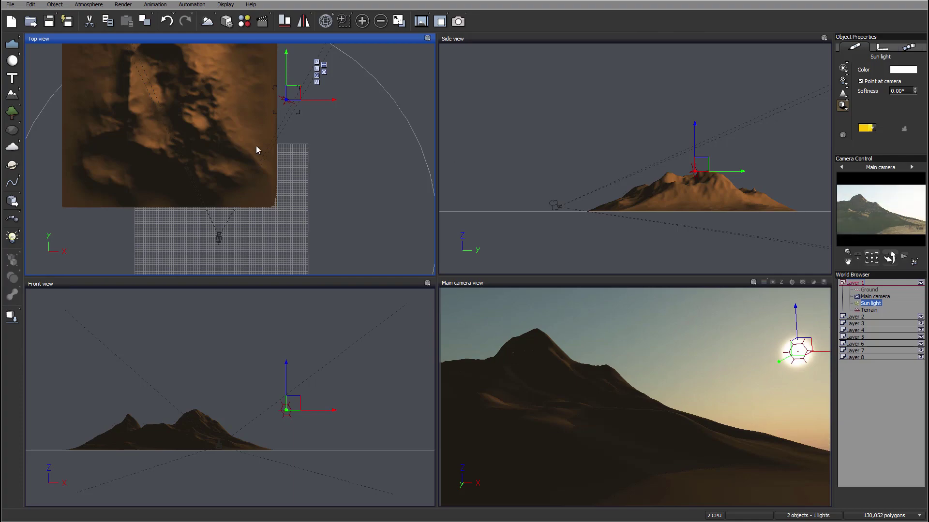
pyautogui.moveTo(289, 92); pyautogui.dragTo(333, 199)
pyautogui.moveTo(290, 150); pyautogui.dragTo(306, 153, button='right')
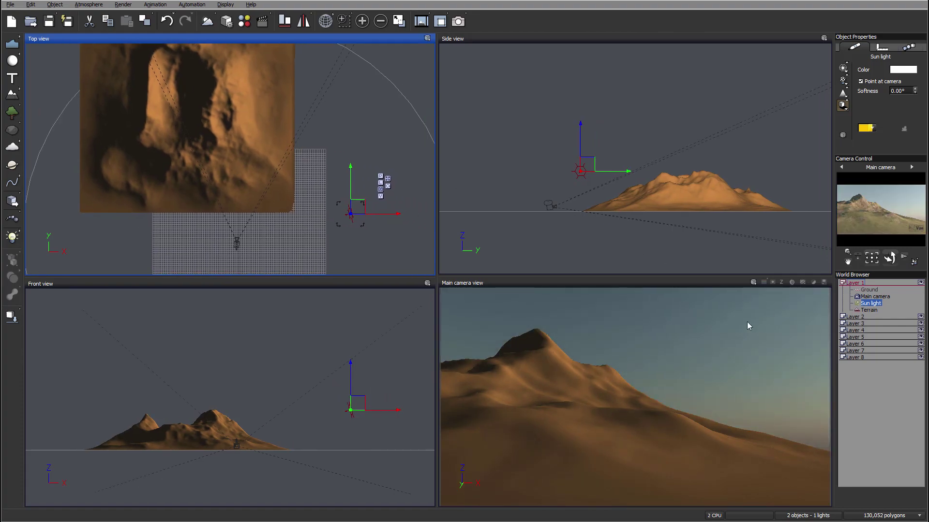
pyautogui.moveTo(580, 133); pyautogui.dragTo(580, 139)
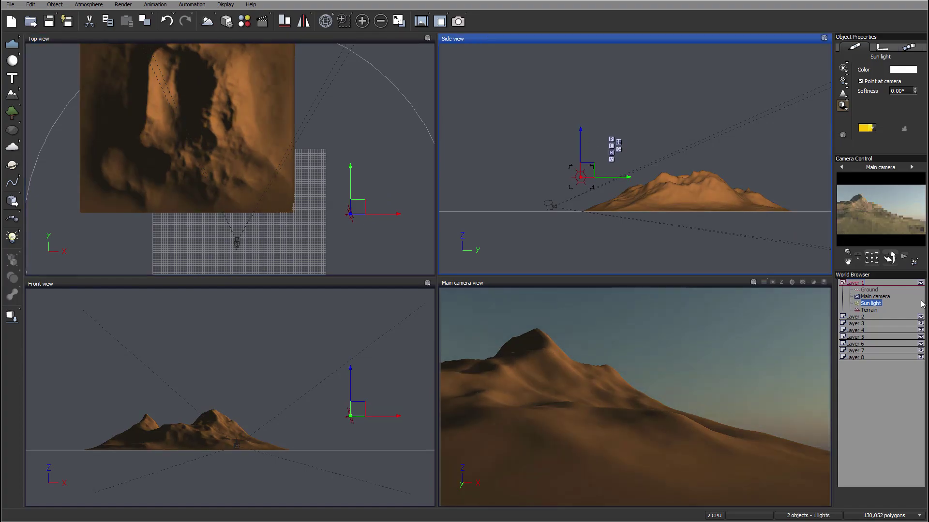
pyautogui.moveTo(355, 121); pyautogui.dragTo(367, 142, button='right')
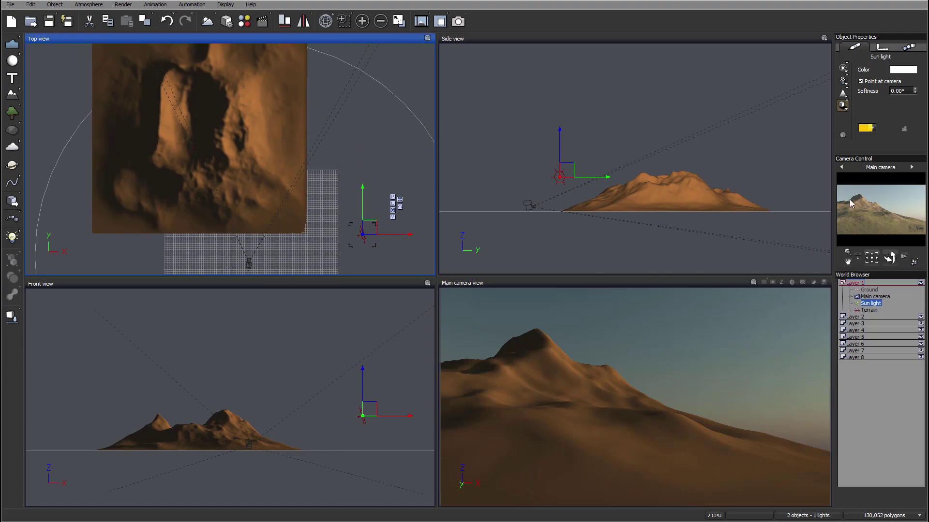
# Load the Coming Storm photometric atmosphere preset, then nudge the Sun light slightly down and right.
pyautogui.click(88, 5)
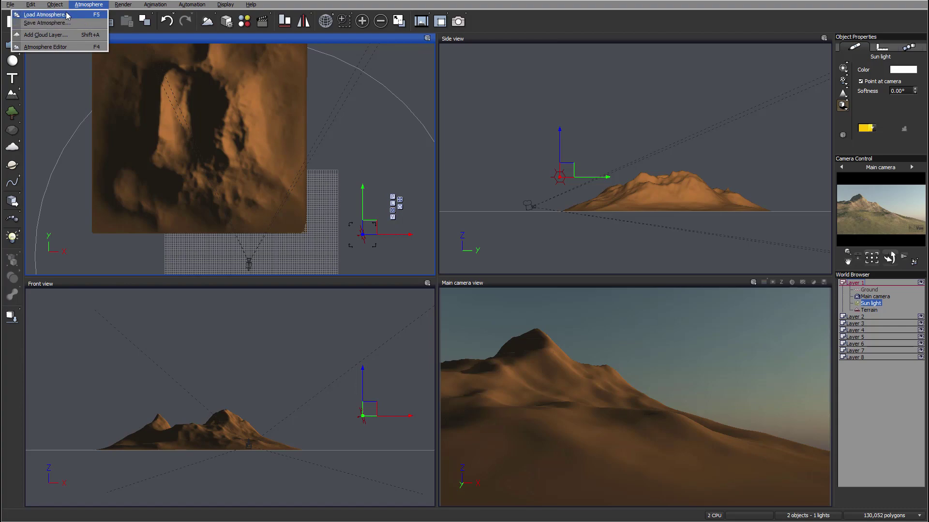
pyautogui.click(67, 15)
pyautogui.moveTo(347, 71); pyautogui.dragTo(445, 71)
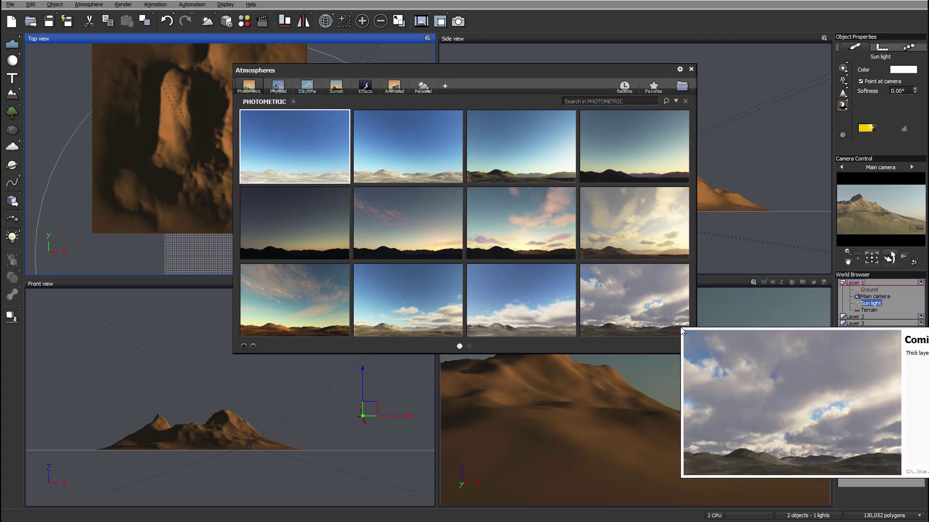
pyautogui.click(279, 87)
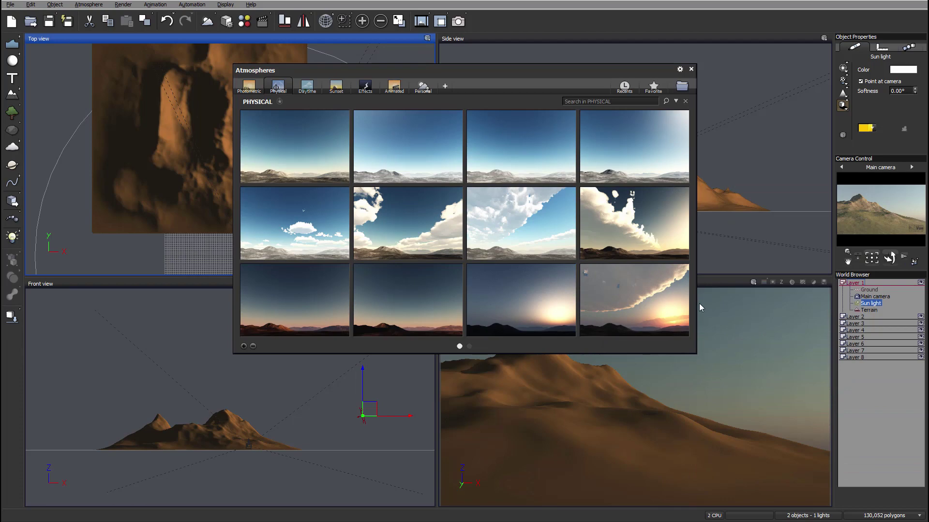
pyautogui.moveTo(617, 261)
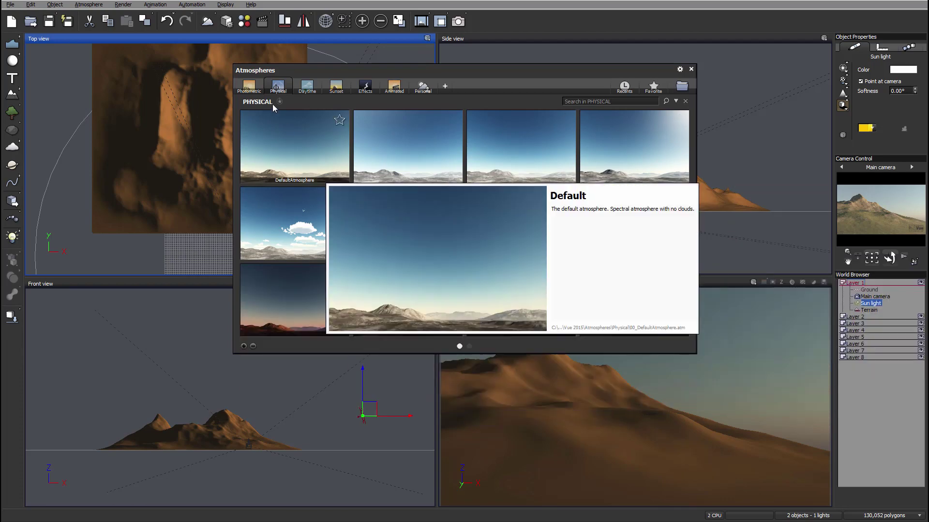
pyautogui.click(246, 87)
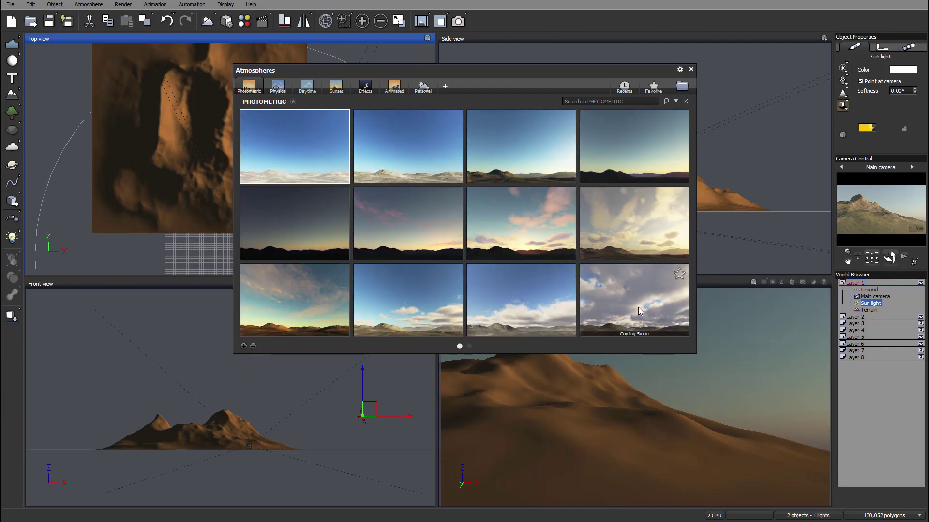
pyautogui.doubleClick(611, 286)
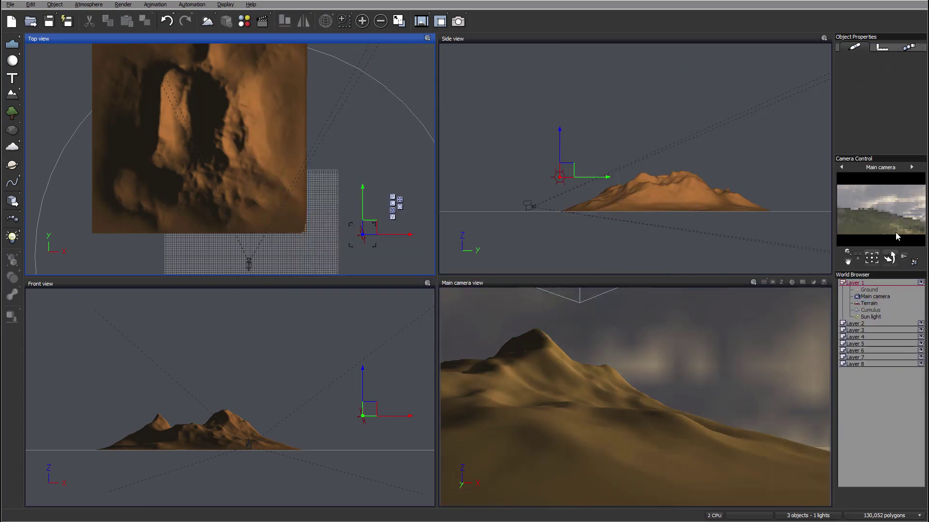
pyautogui.click(871, 317)
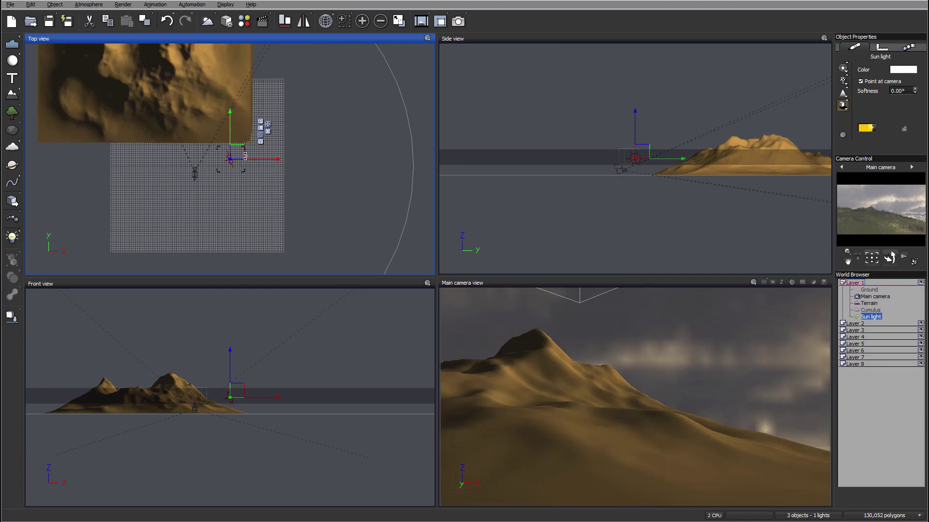
pyautogui.moveTo(241, 152); pyautogui.dragTo(242, 155)
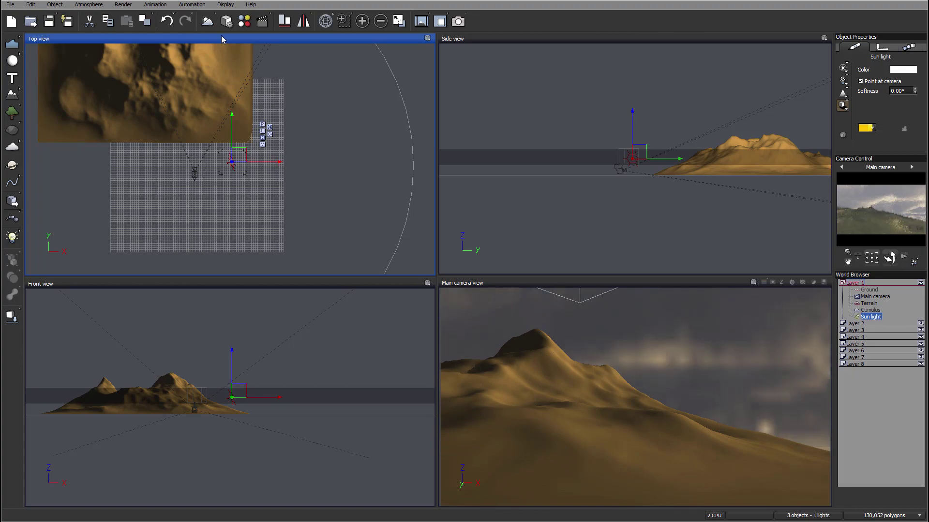
# In Render Options, choose Render to screen with Final quality and start the render.
pyautogui.rightClick(458, 21)
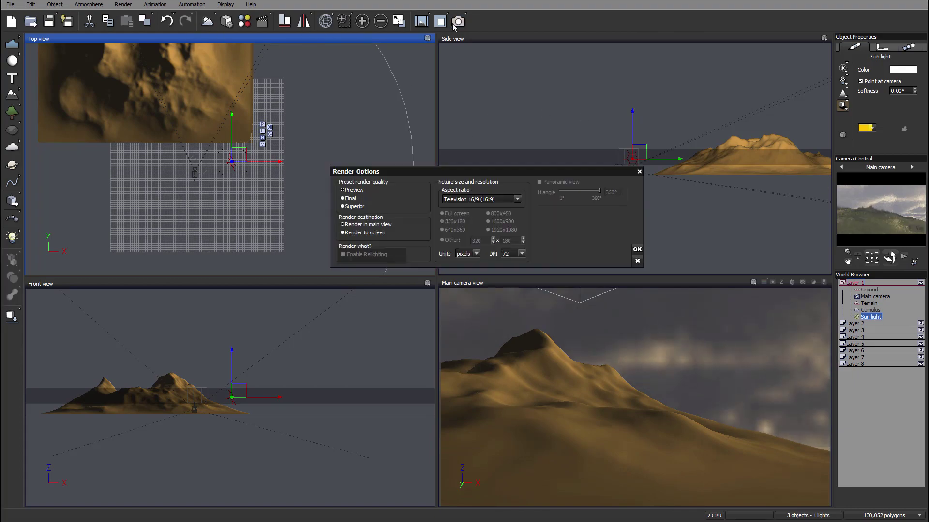
pyautogui.click(359, 234)
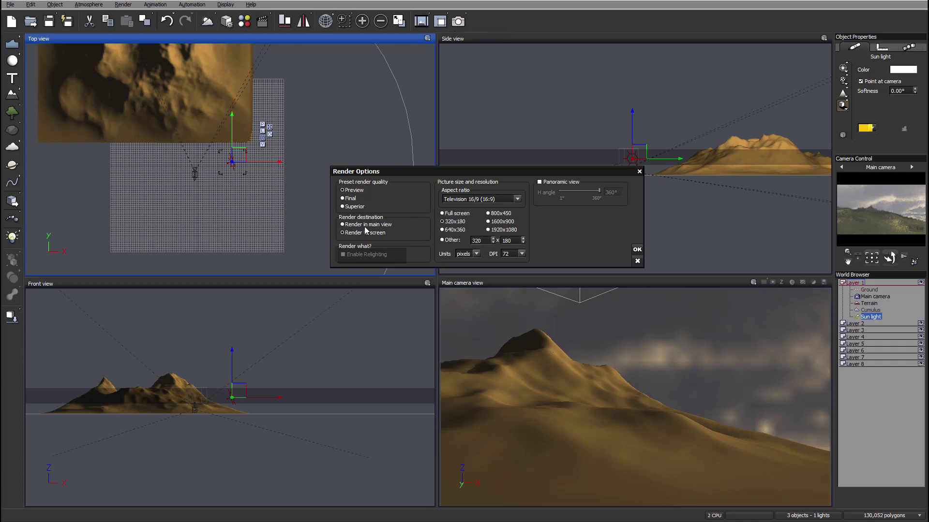
pyautogui.click(352, 199)
pyautogui.click(636, 251)
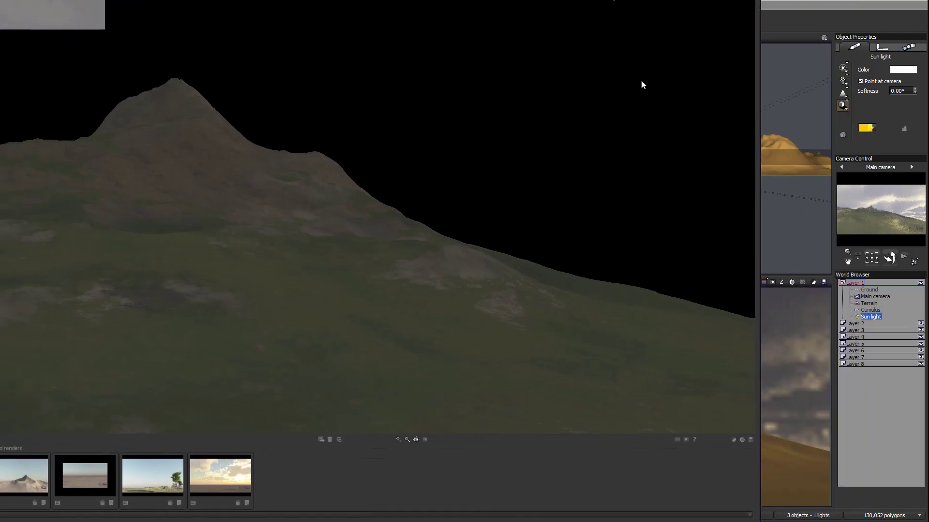
# Wait for the Final render to complete, moving the Rendering window aside.
pyautogui.moveTo(466, 3); pyautogui.dragTo(586, 5)
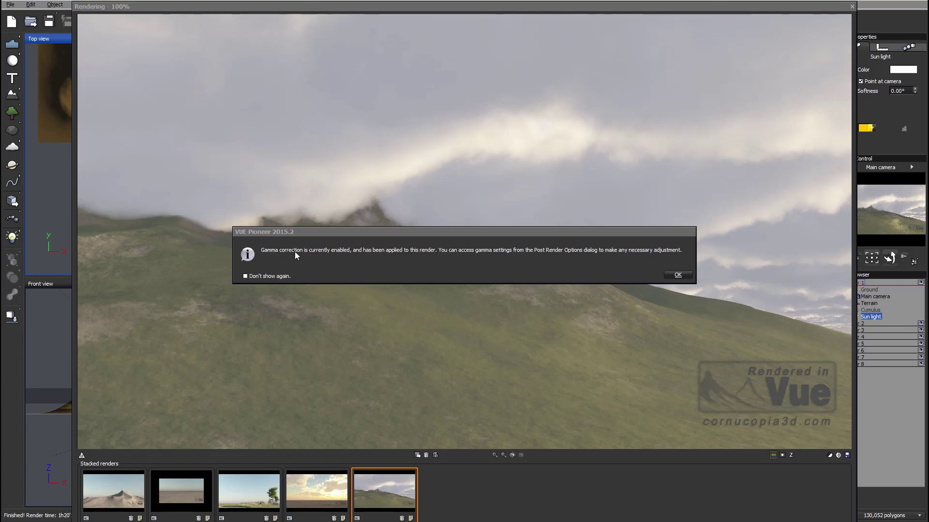
# Dismiss the gamma notice, toggle Auto-exposure off and back on, and accept Post Render Options.
pyautogui.moveTo(346, 231); pyautogui.dragTo(298, 211)
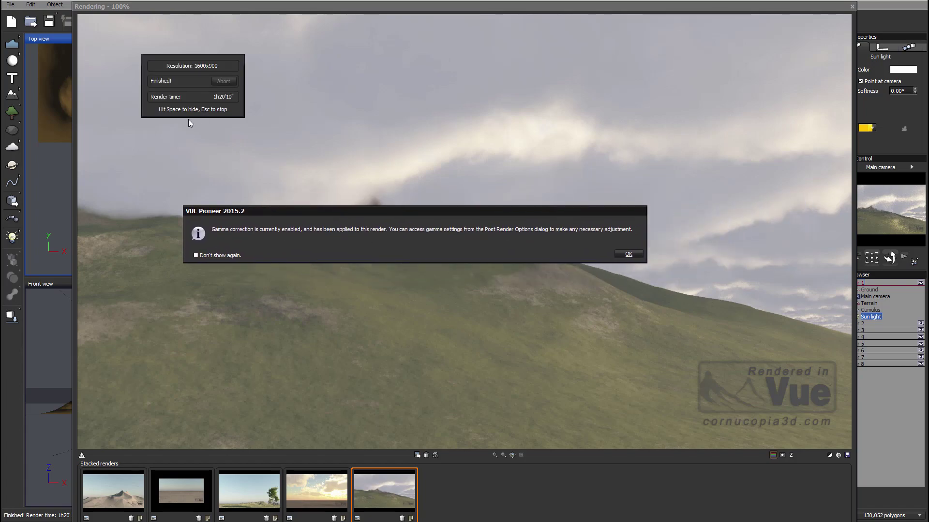
pyautogui.click(627, 255)
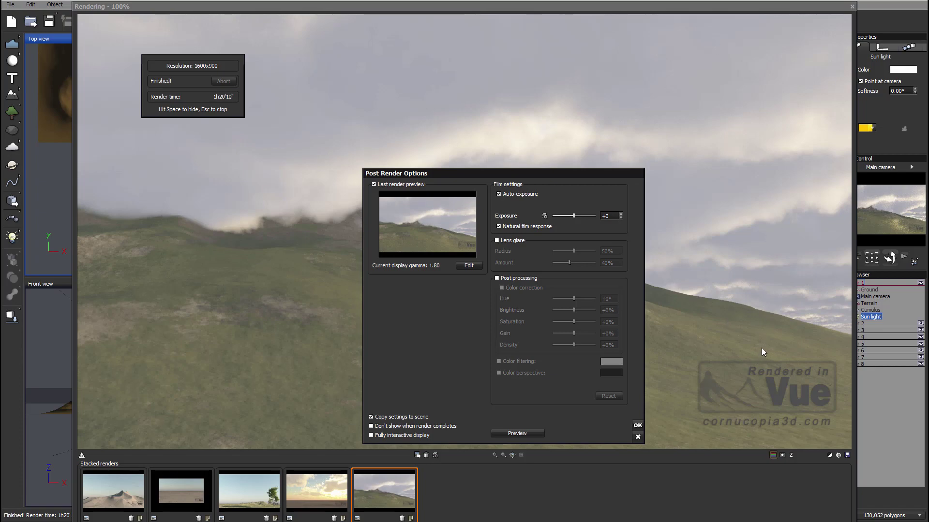
pyautogui.moveTo(460, 174); pyautogui.dragTo(449, 146)
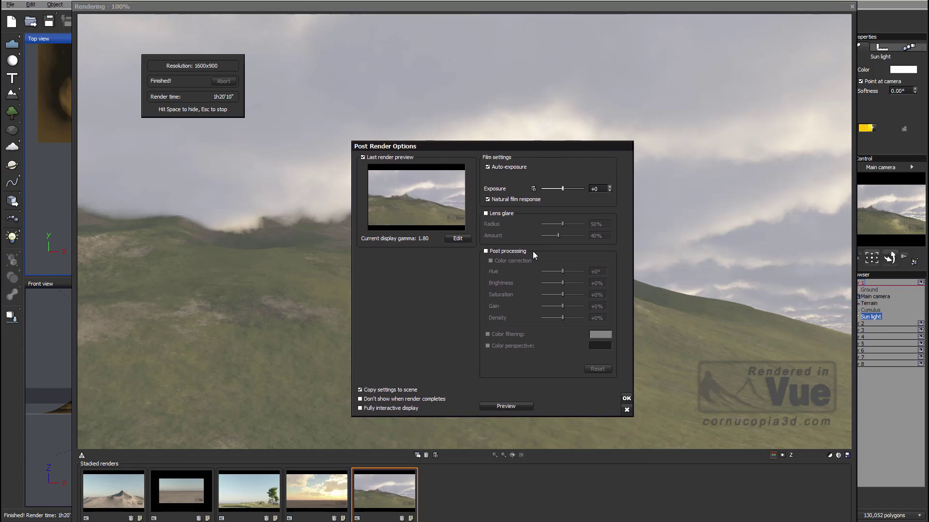
pyautogui.click(495, 167)
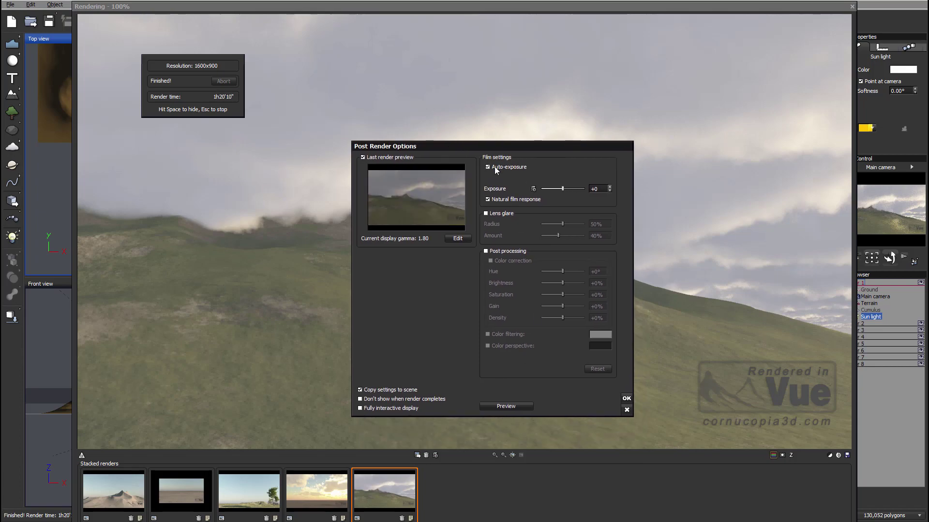
pyautogui.click(494, 166)
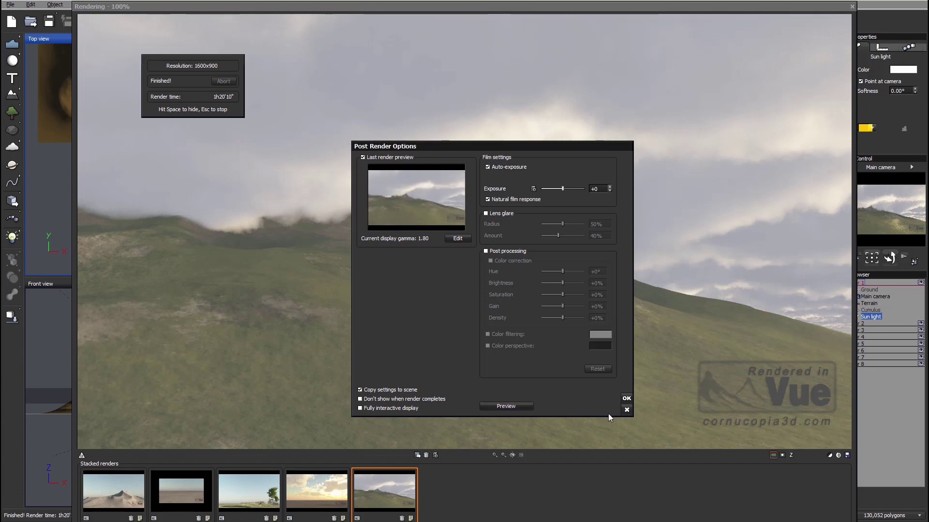
pyautogui.click(625, 399)
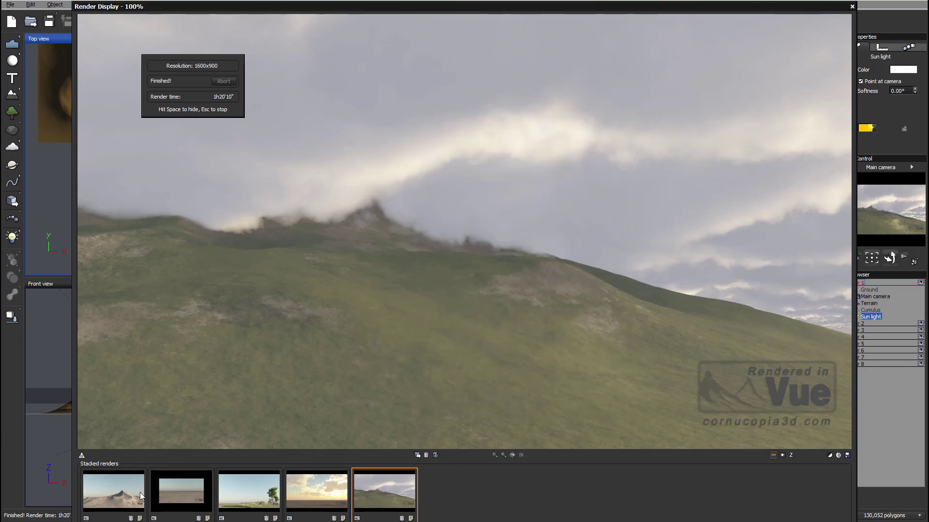
# Hide the render info and compare the desert, tree and sunset renders, ending on the storm-cloud render.
pyautogui.press('space')
pyautogui.click(176, 494)
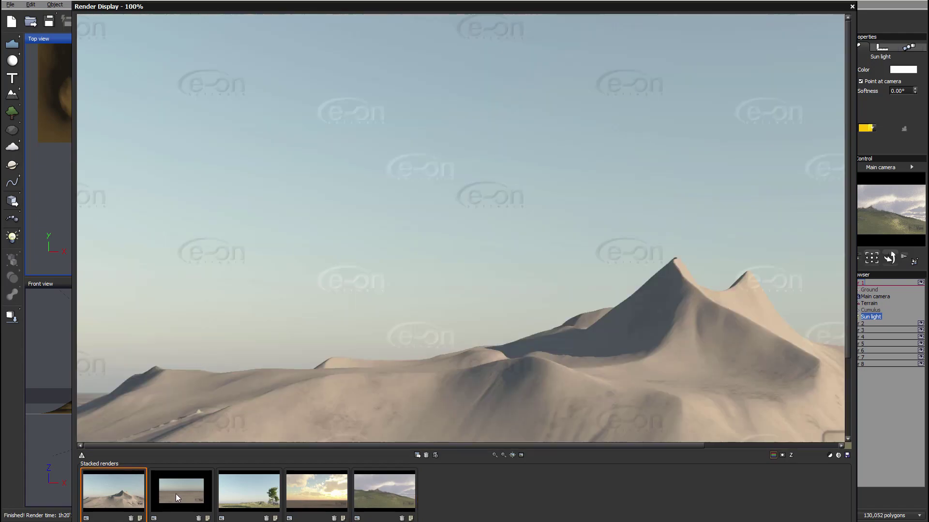
pyautogui.click(256, 494)
pyautogui.click(319, 494)
pyautogui.click(384, 495)
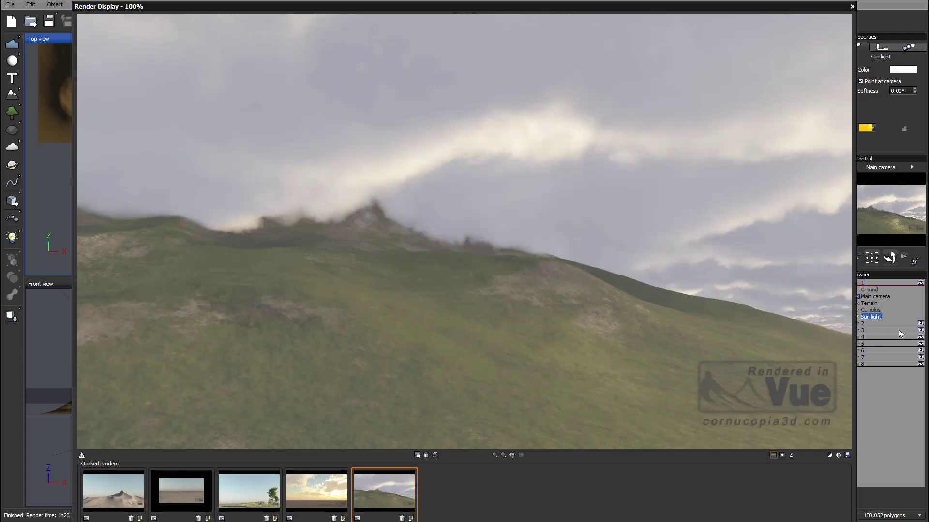